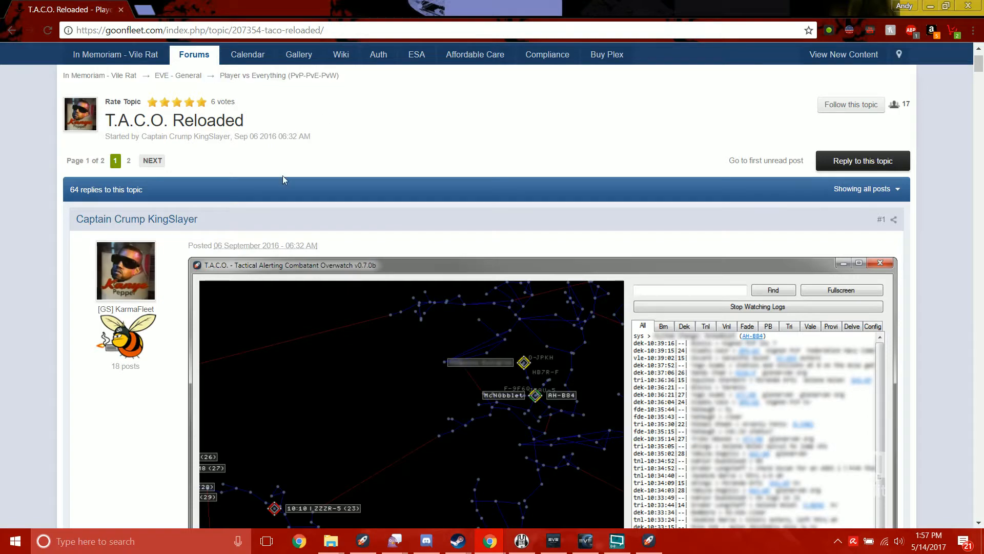
# - Read the T.A.C.O. Reloaded forum post, covering the description, download links, usage notes, requirements and change log
pyautogui.scroll(-2, 282, 175)
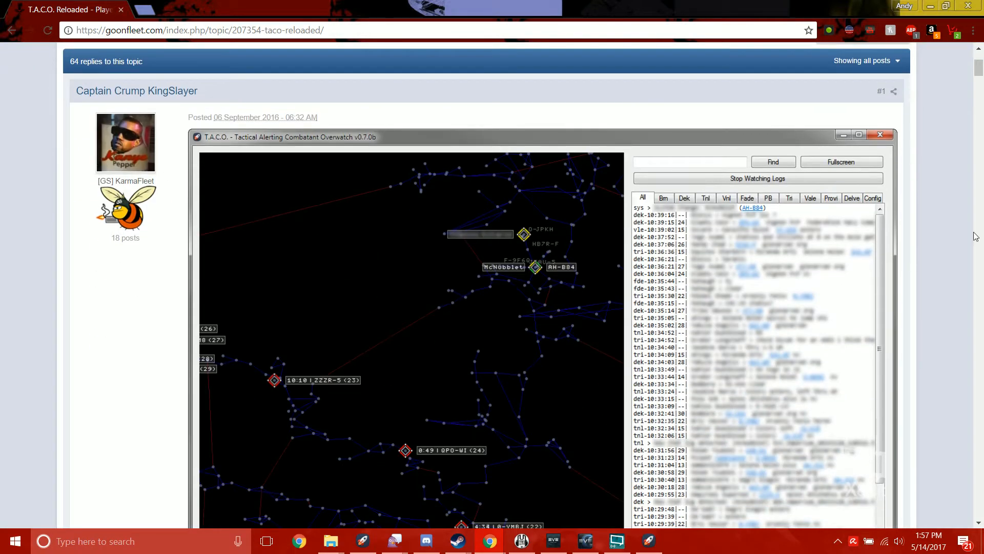
pyautogui.scroll(-3, 629, 133)
pyautogui.scroll(-15, 629, 134)
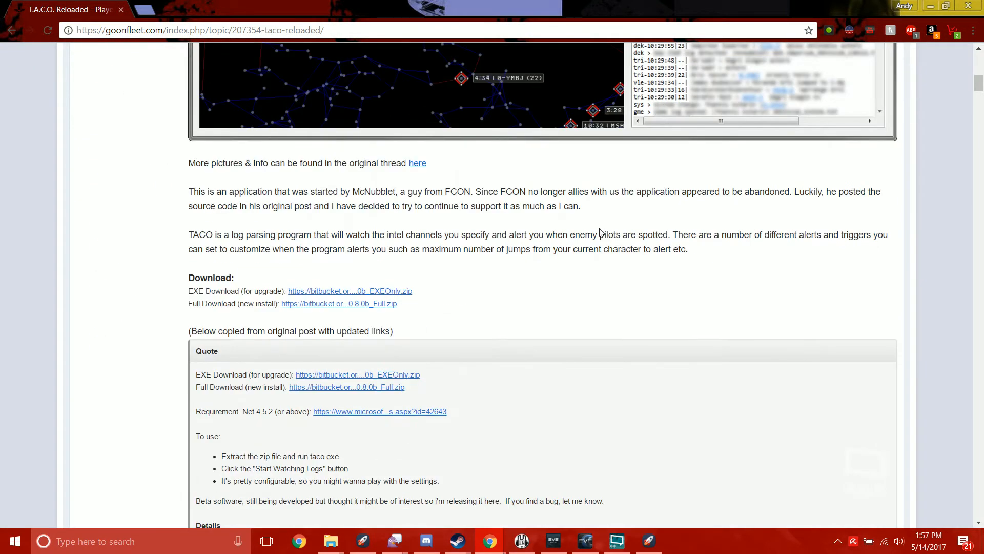
pyautogui.scroll(7, 344, 364)
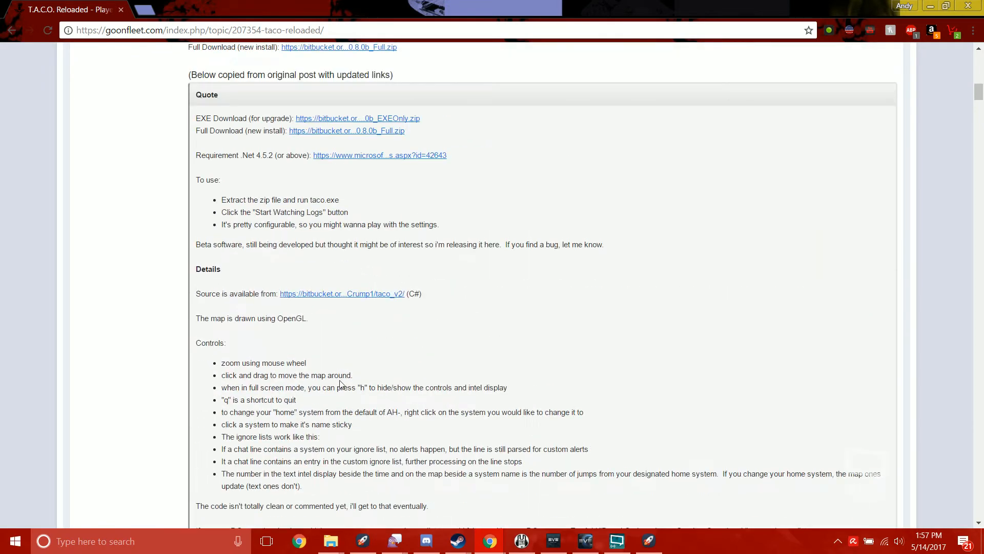
pyautogui.scroll(-9, 265, 352)
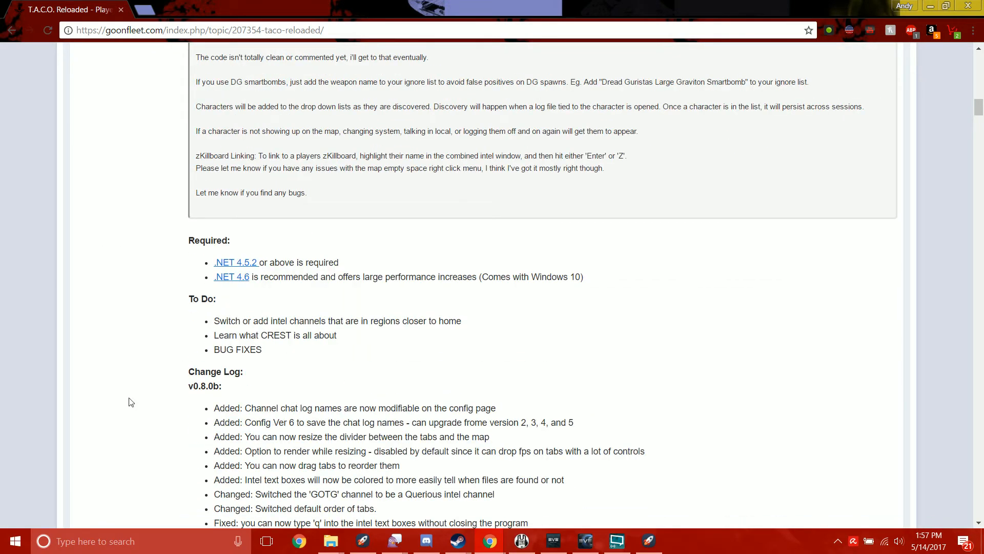
pyautogui.scroll(-3, 279, 152)
pyautogui.scroll(16, 303, 270)
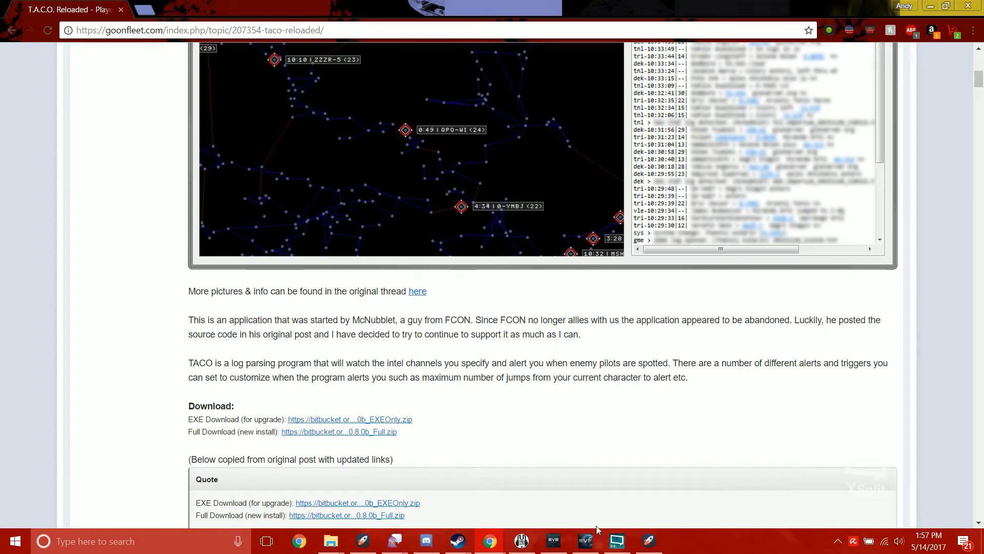
# - Switch to the Taco_v0.8.0b_Full folder in File Explorer, launch the Taco application from it and close the new window
pyautogui.moveTo(328, 544)
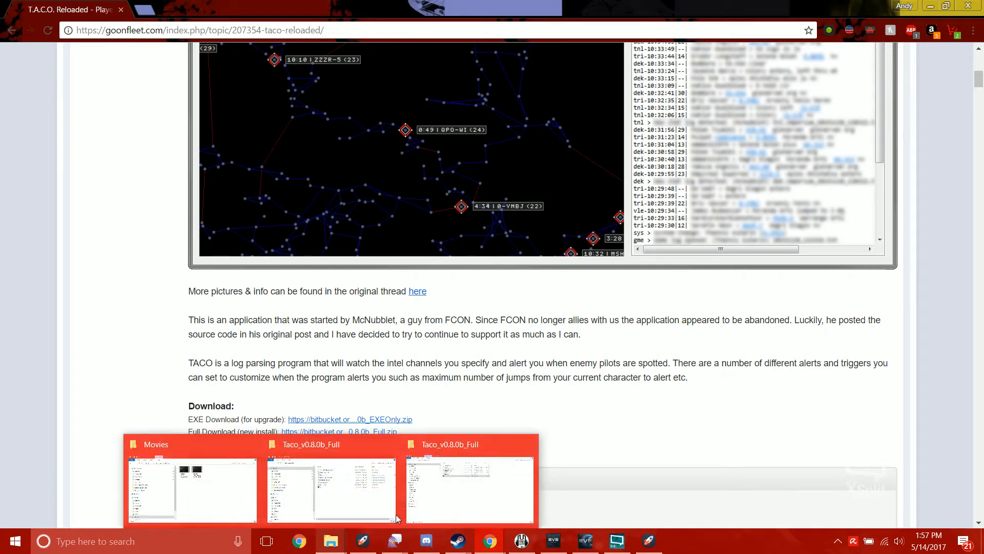
pyautogui.click(444, 516)
pyautogui.click(449, 227)
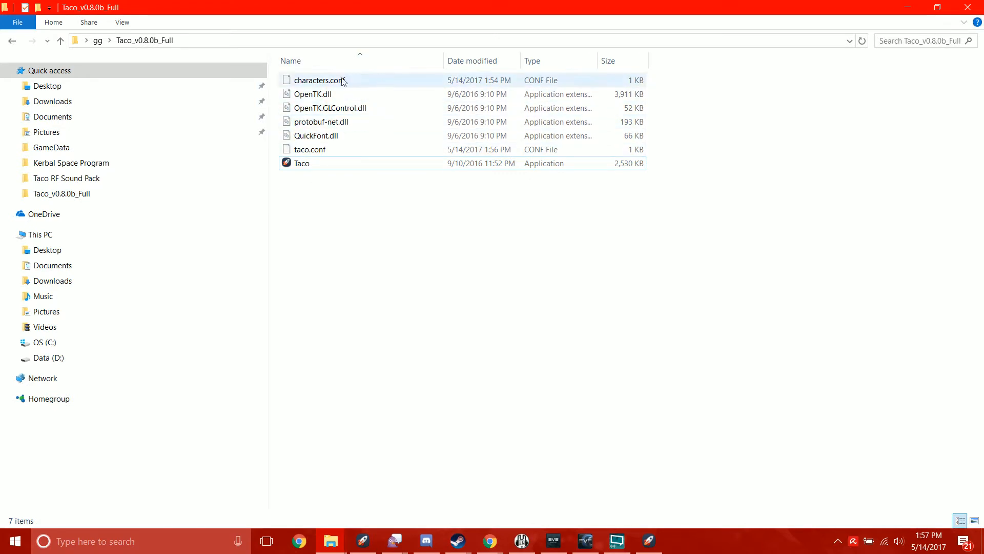
pyautogui.click(364, 541)
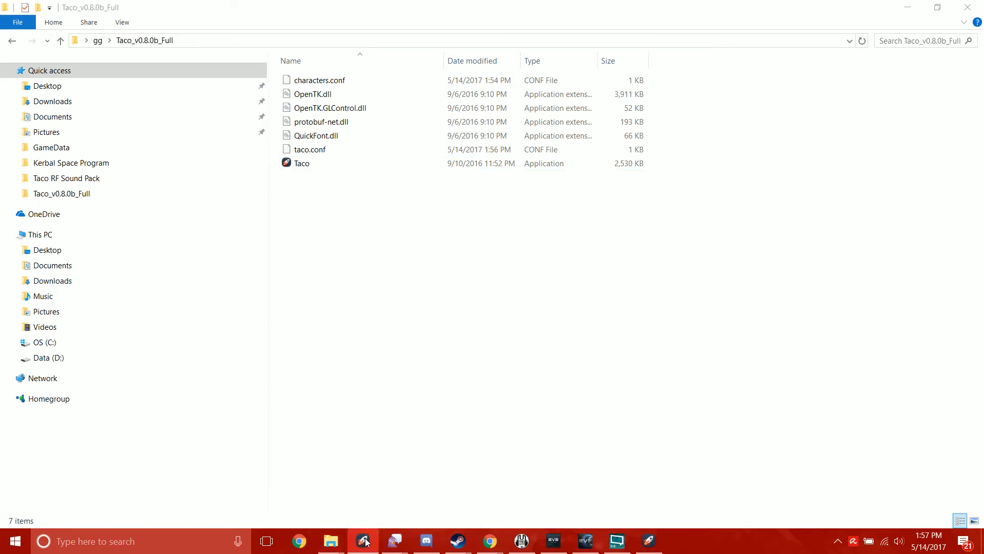
pyautogui.click(366, 540)
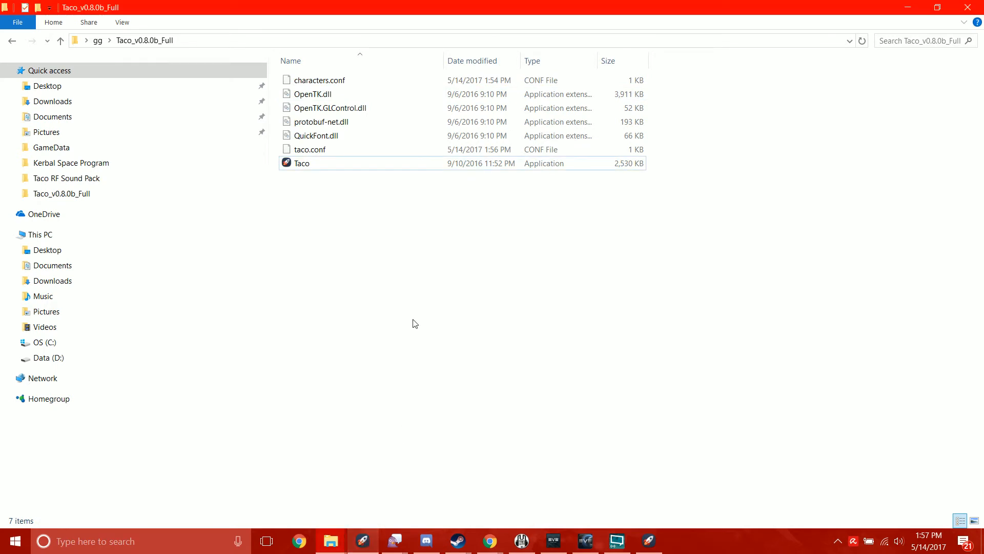
pyautogui.click(394, 162)
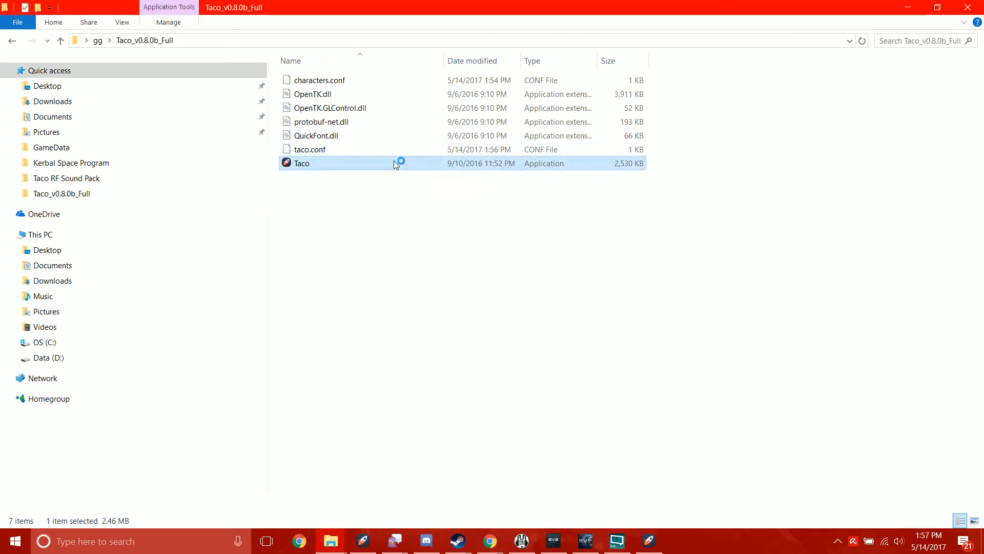
pyautogui.click(647, 543)
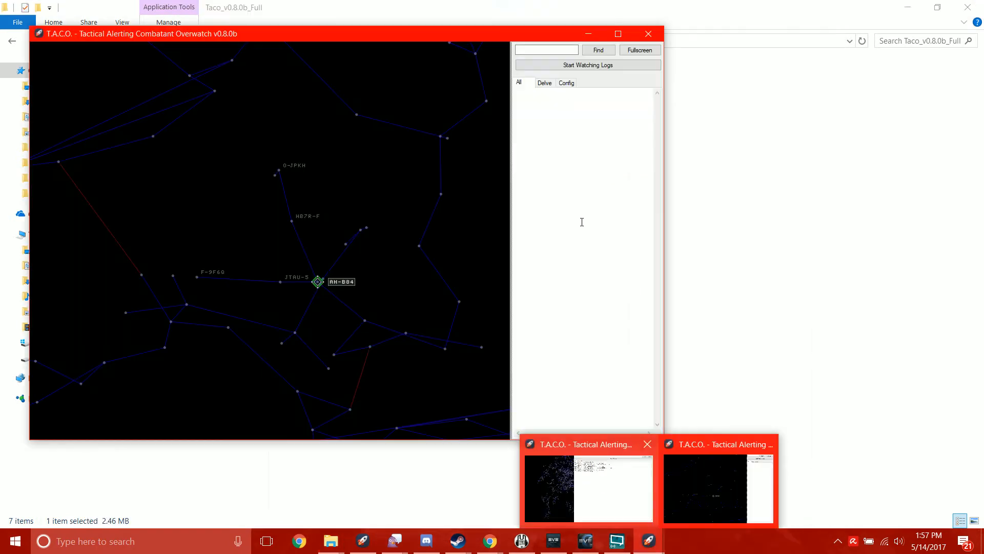
pyautogui.click(647, 35)
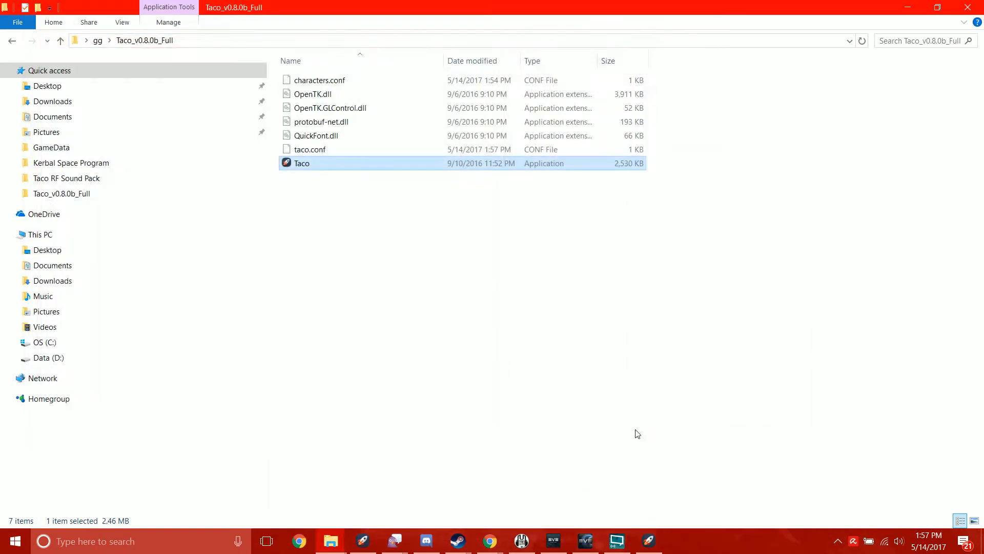
# - Switch to the T.A.C.O. window that is already running and widen its star map pane to most of the window
pyautogui.click(648, 541)
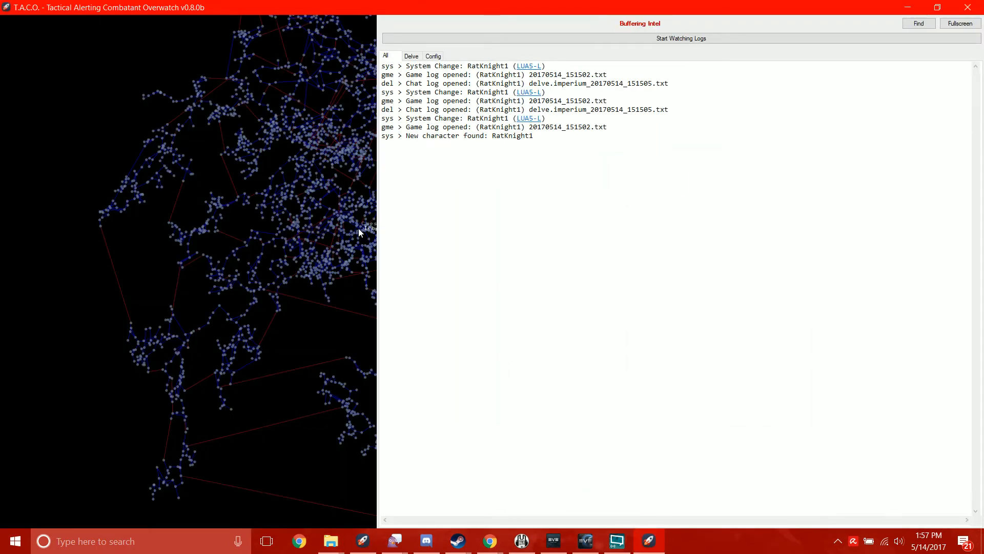
pyautogui.moveTo(369, 227); pyautogui.dragTo(798, 227)
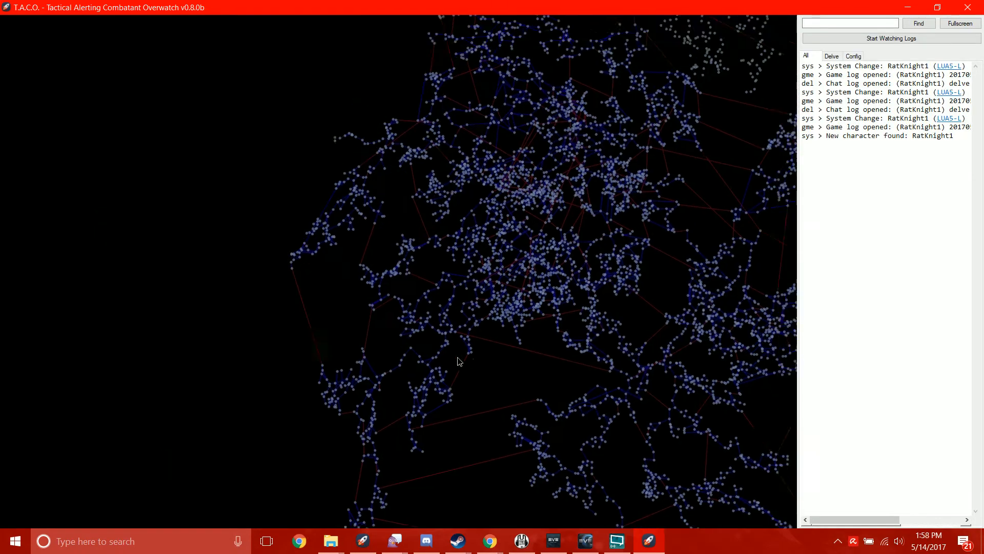
pyautogui.moveTo(443, 149); pyautogui.dragTo(358, 357)
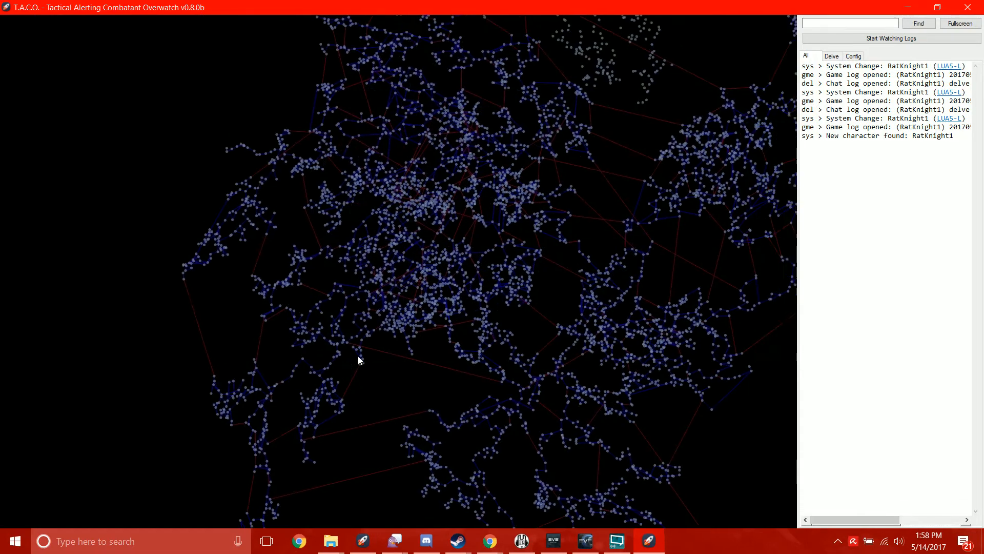
pyautogui.scroll(10, 378, 332)
pyautogui.scroll(3, 390, 297)
pyautogui.moveTo(406, 209); pyautogui.dragTo(404, 243)
# - Start watching the logs briefly and stop watching them again
pyautogui.click(935, 39)
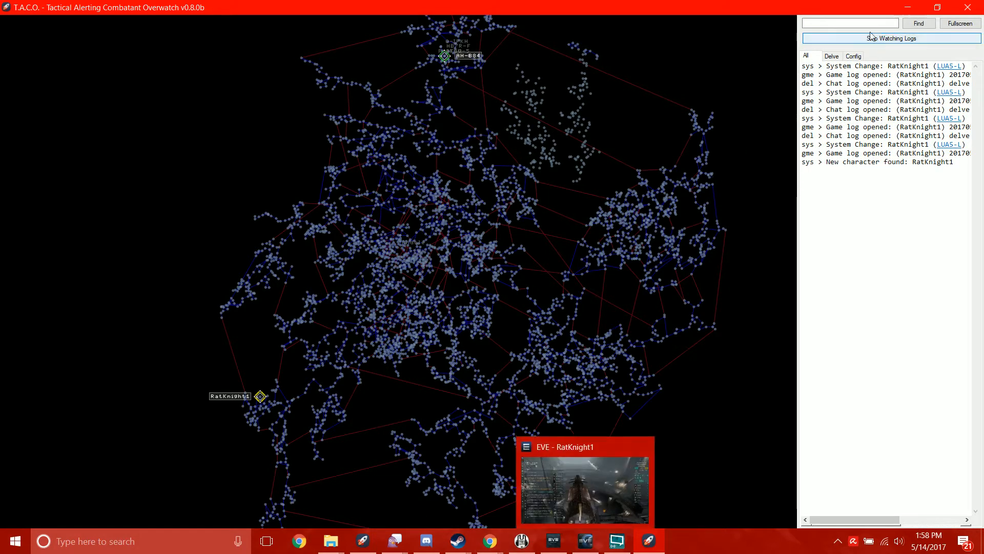
pyautogui.click(853, 38)
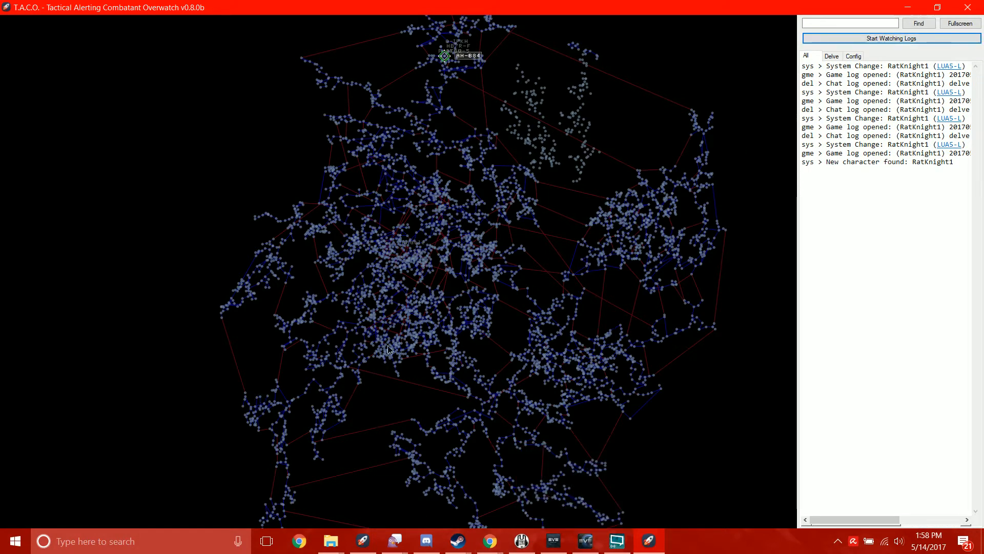
# - Compare the combined intel log of all channels with the log of the Delve channel
pyautogui.click(852, 58)
pyautogui.click(843, 59)
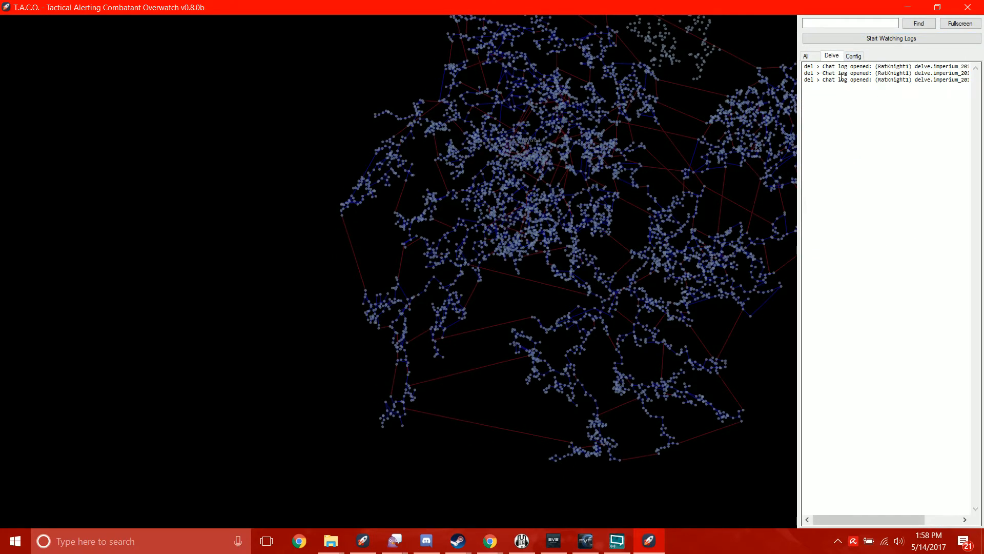
pyautogui.click(806, 57)
pyautogui.click(827, 55)
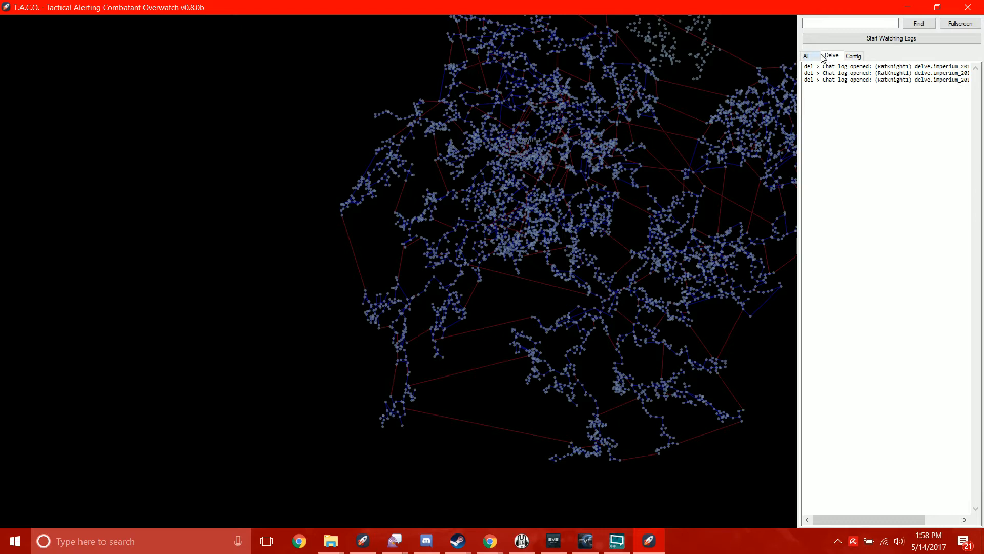
pyautogui.click(819, 57)
pyautogui.click(825, 56)
pyautogui.click(818, 57)
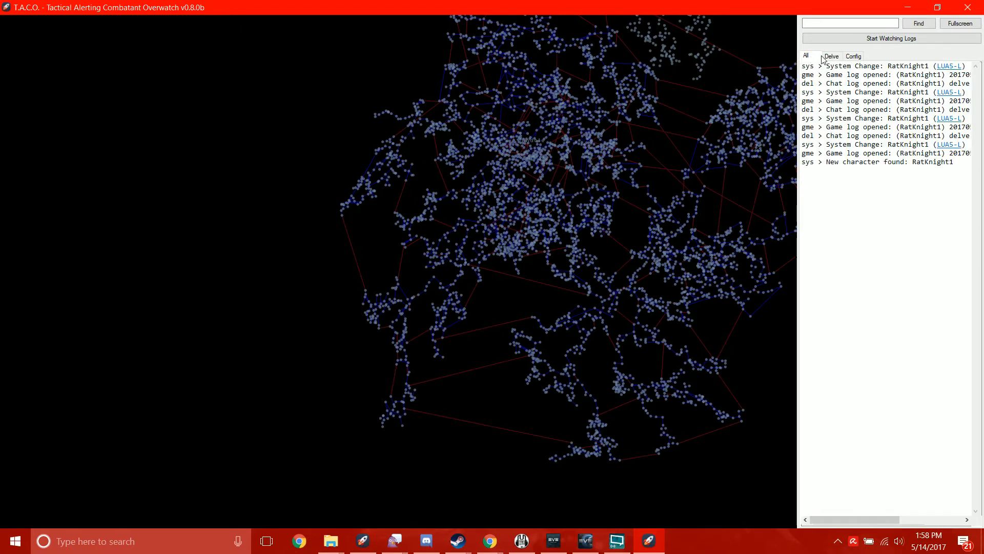
pyautogui.click(825, 57)
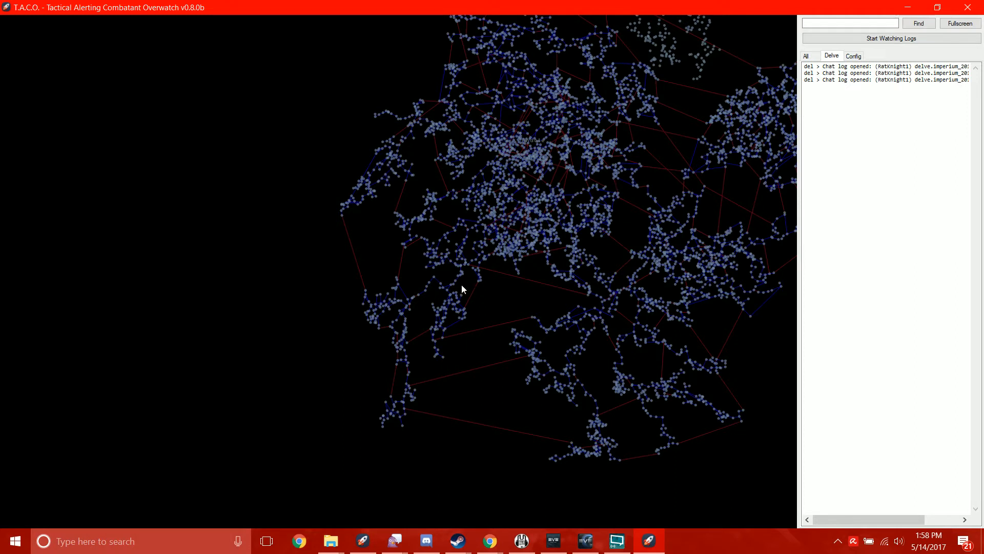
# - Open the channel configuration and widen the settings pane until all its sections fit
pyautogui.moveTo(462, 283); pyautogui.dragTo(424, 341)
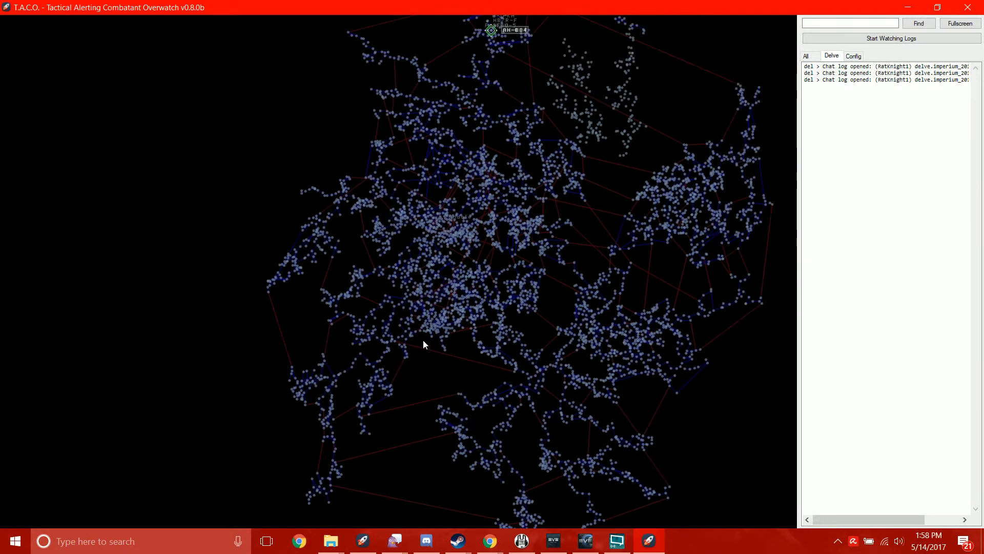
pyautogui.moveTo(368, 355); pyautogui.dragTo(379, 334)
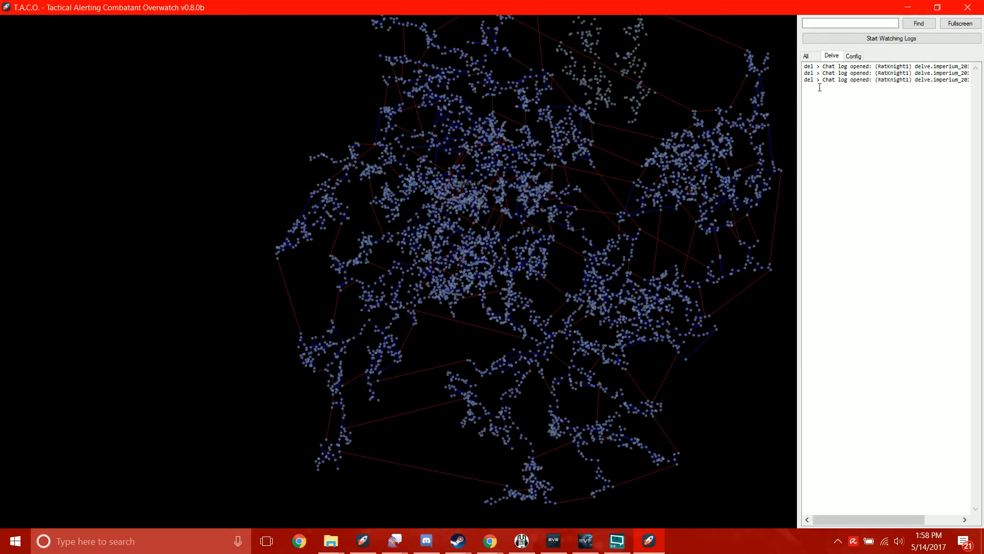
pyautogui.click(852, 56)
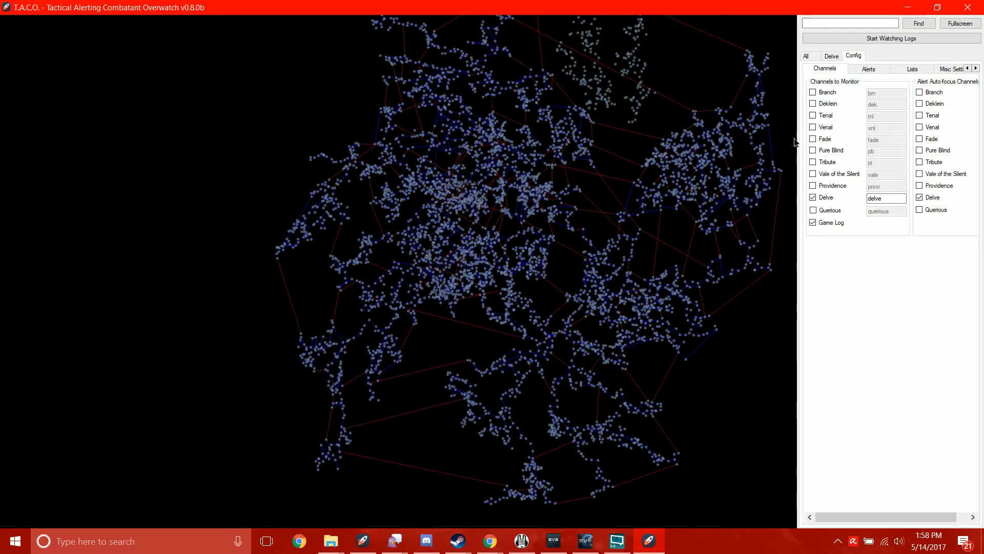
pyautogui.moveTo(798, 143); pyautogui.dragTo(432, 173)
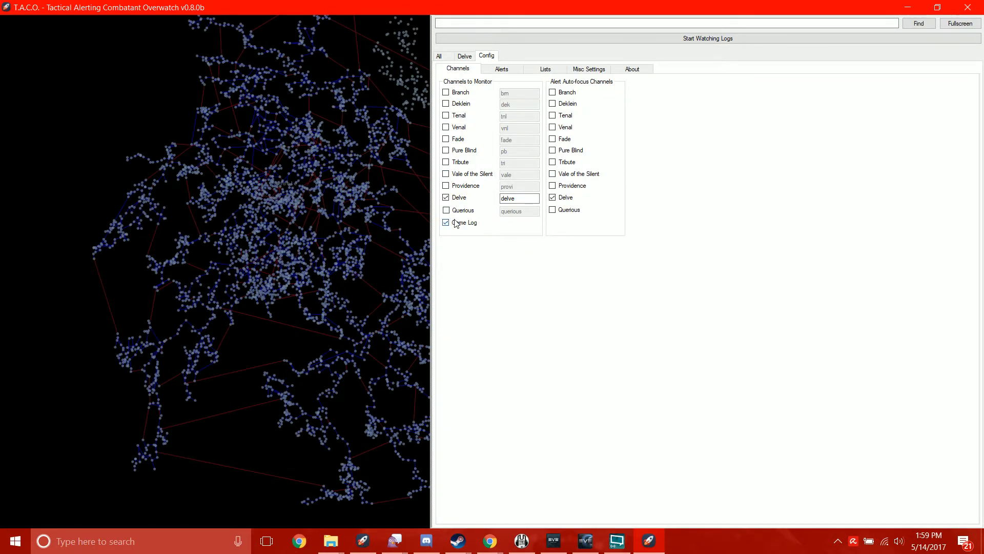
# - In the alert settings, define a new range based alert for = 2 jumps from Any Character
pyautogui.click(511, 69)
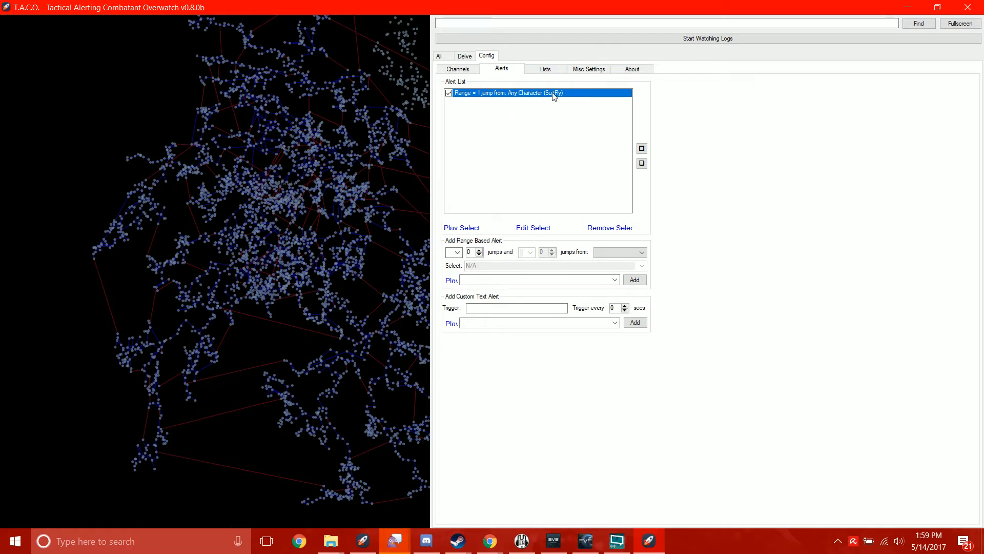
pyautogui.click(402, 542)
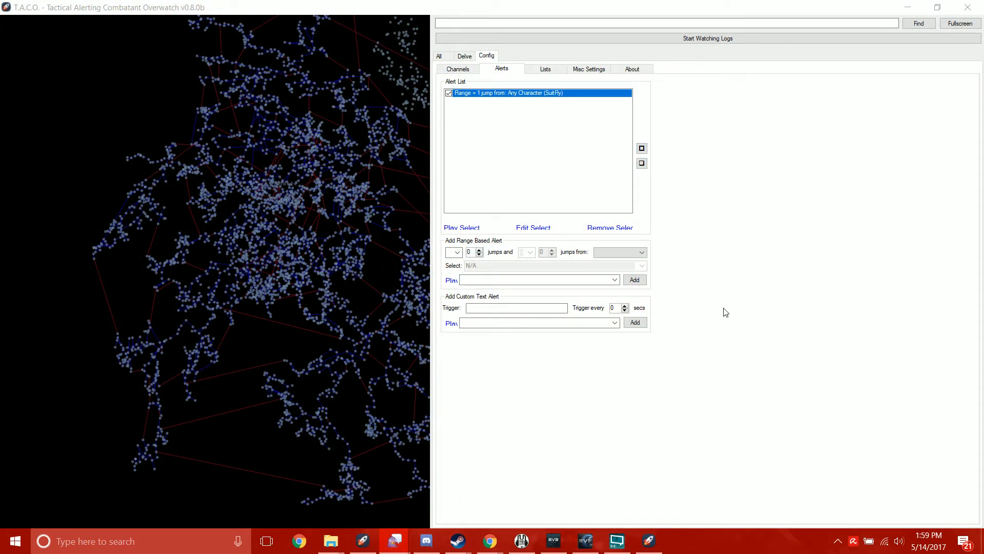
pyautogui.click(617, 370)
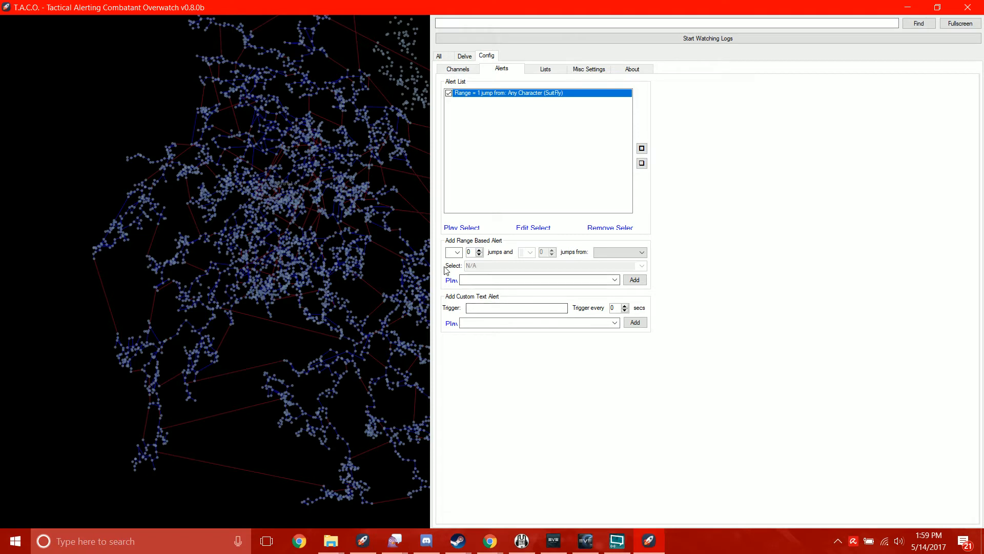
pyautogui.click(456, 253)
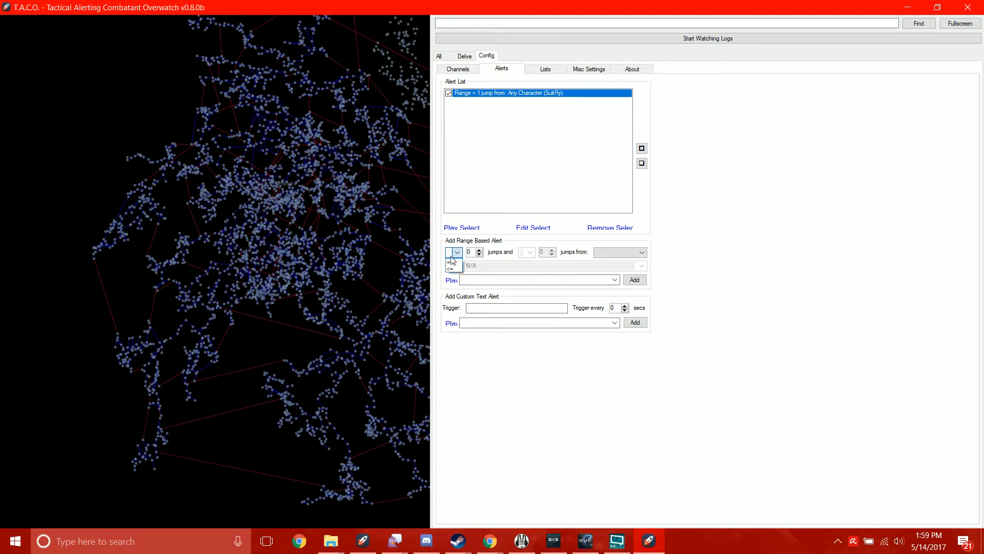
pyautogui.click(557, 136)
pyautogui.click(456, 253)
pyautogui.click(482, 254)
pyautogui.click(479, 250)
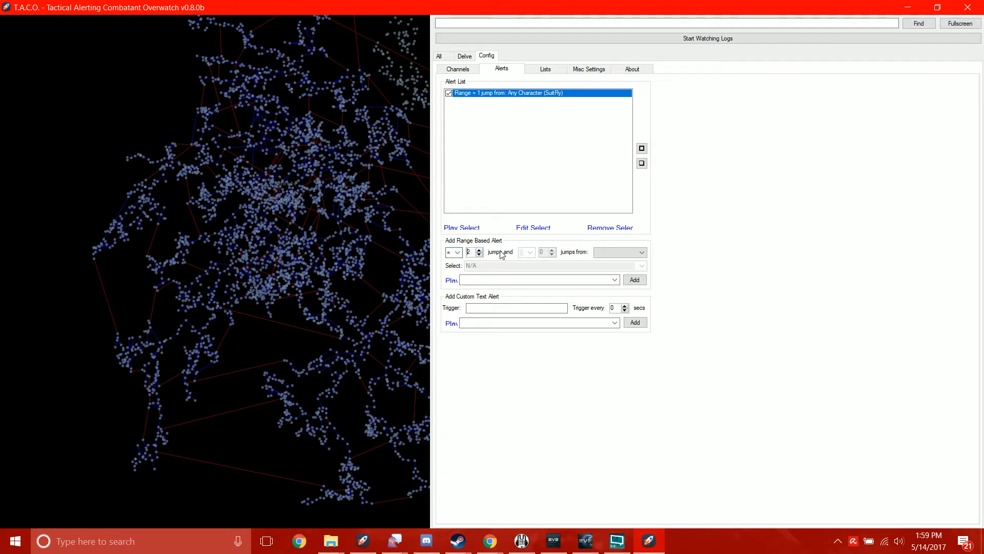
pyautogui.click(616, 250)
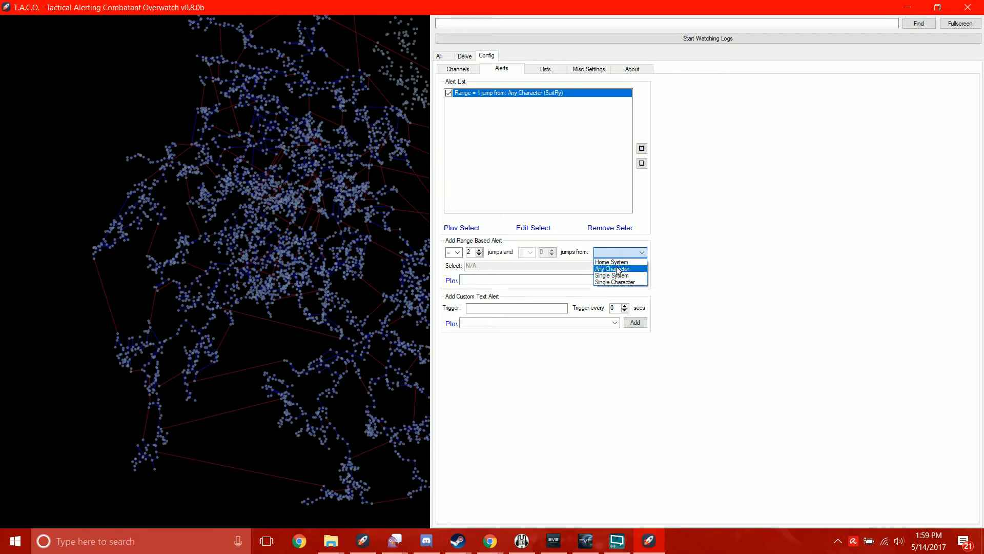
pyautogui.click(617, 269)
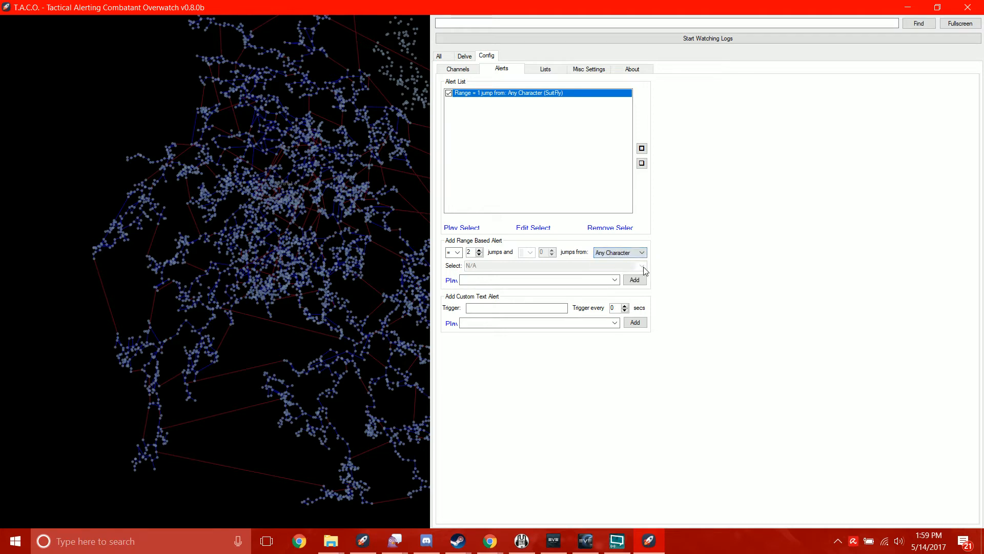
# - Pick the Whistle sound for the 2-jump alert, preview it, and add the alert to the list as enabled
pyautogui.click(614, 280)
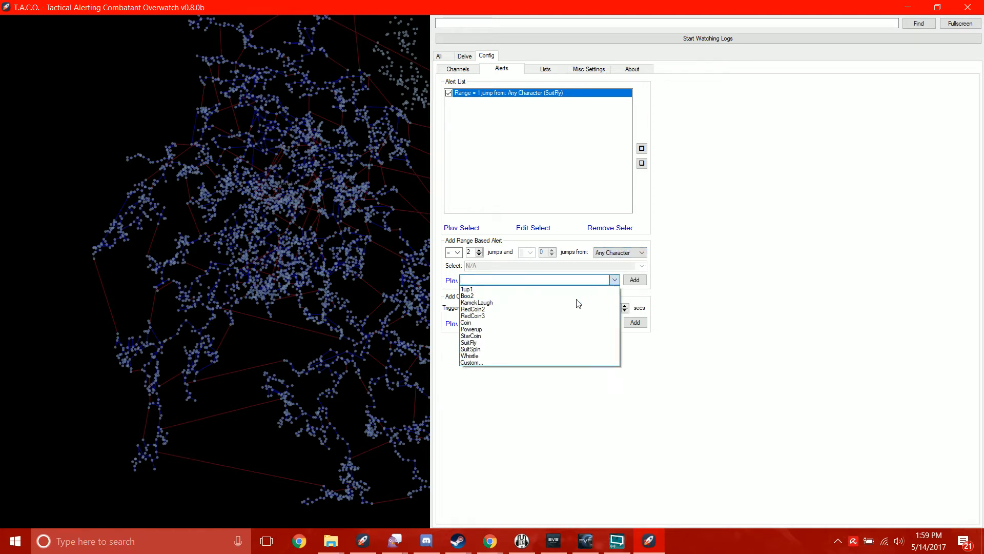
pyautogui.click(505, 350)
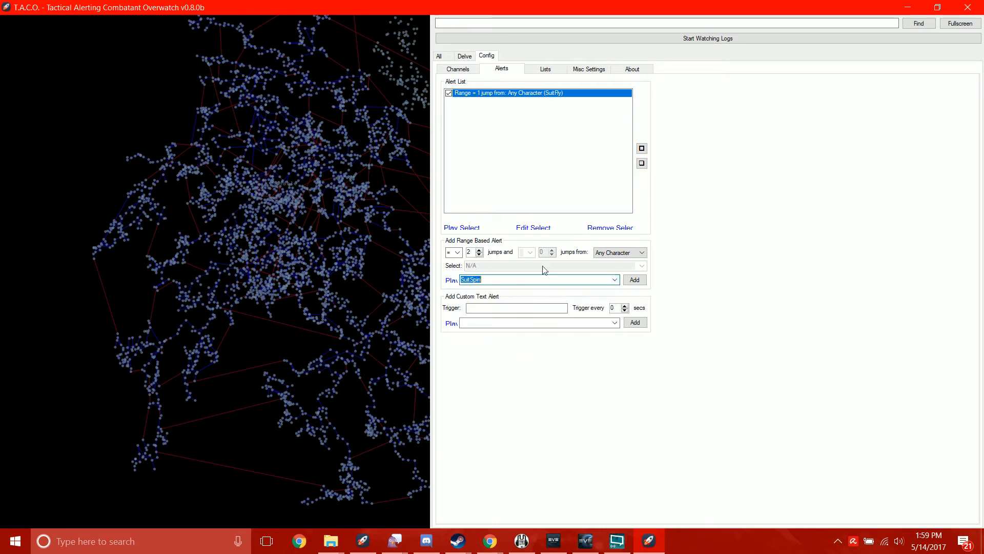
pyautogui.click(614, 280)
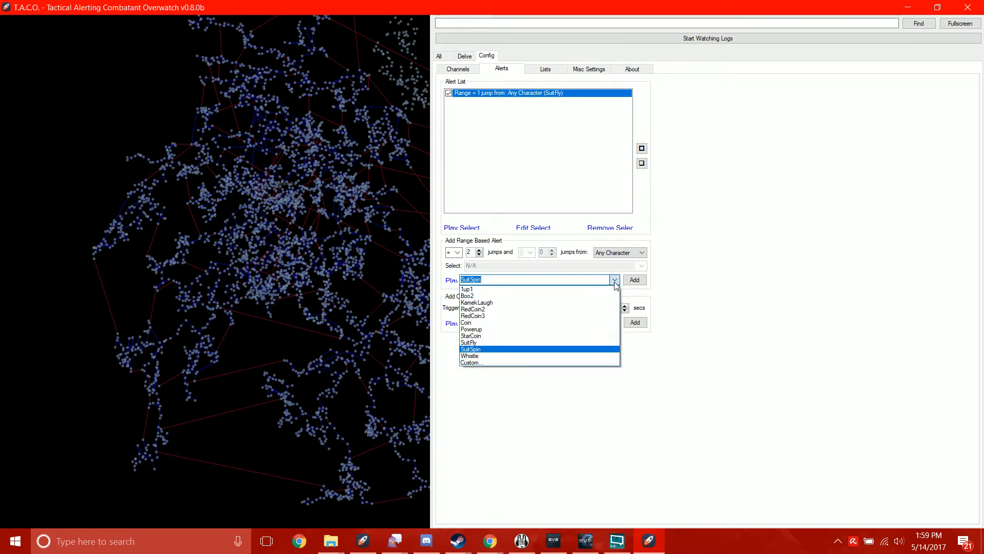
pyautogui.click(528, 358)
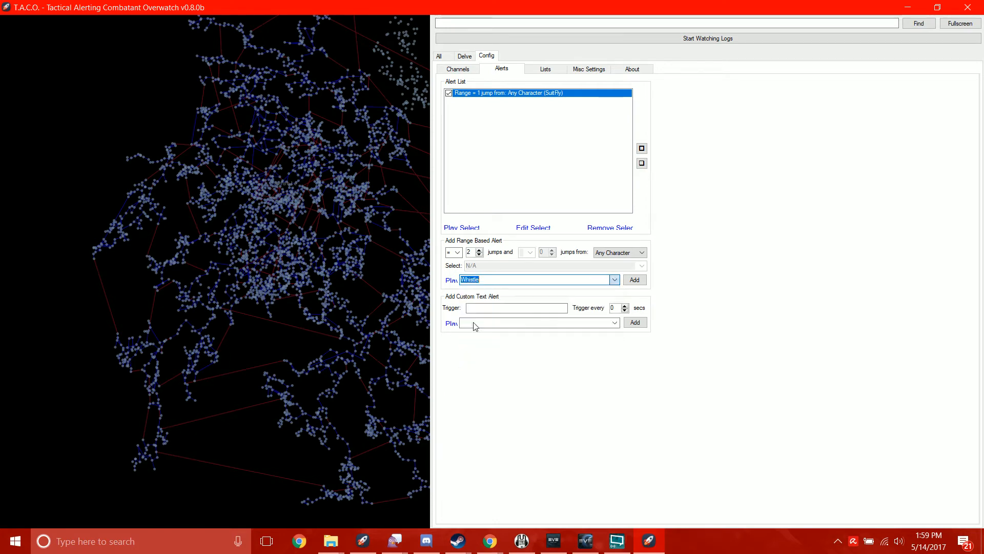
pyautogui.click(453, 281)
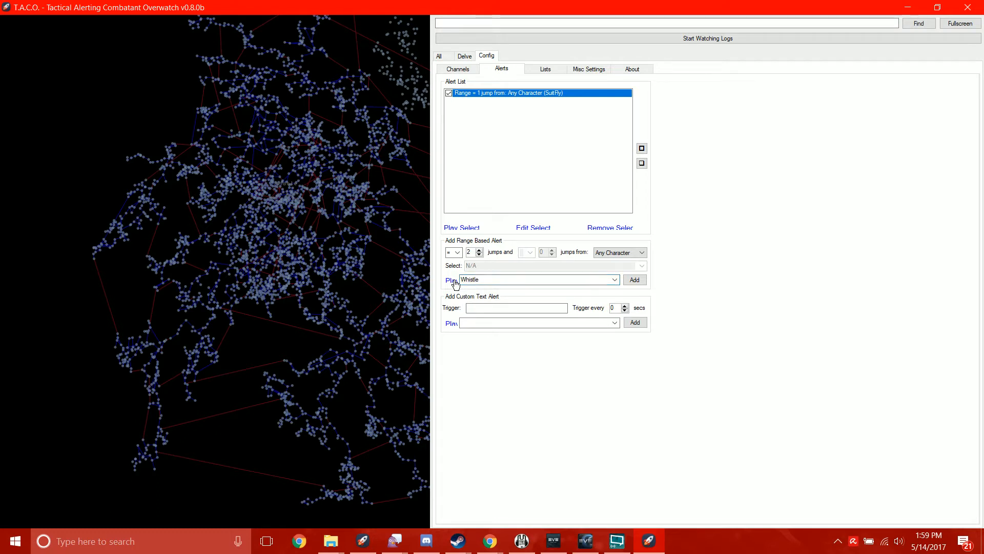
pyautogui.click(634, 280)
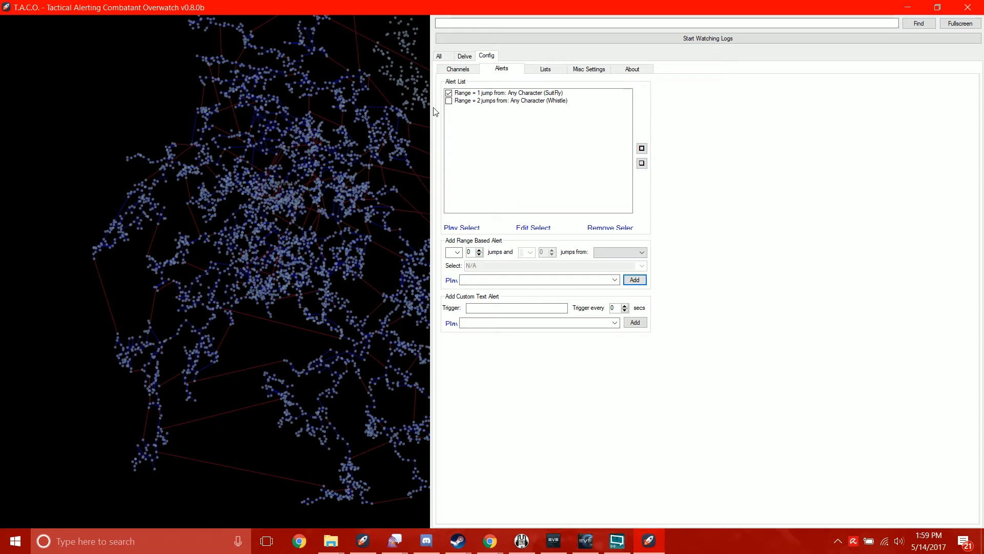
pyautogui.click(450, 102)
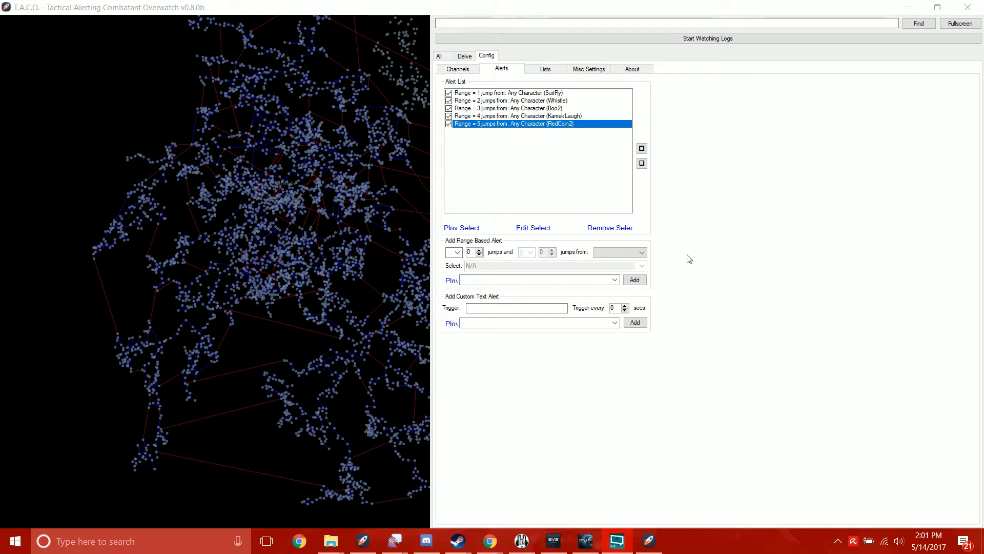
# - Go through the range based alerts for 2 to 5 jumps in the alert list
pyautogui.click(702, 345)
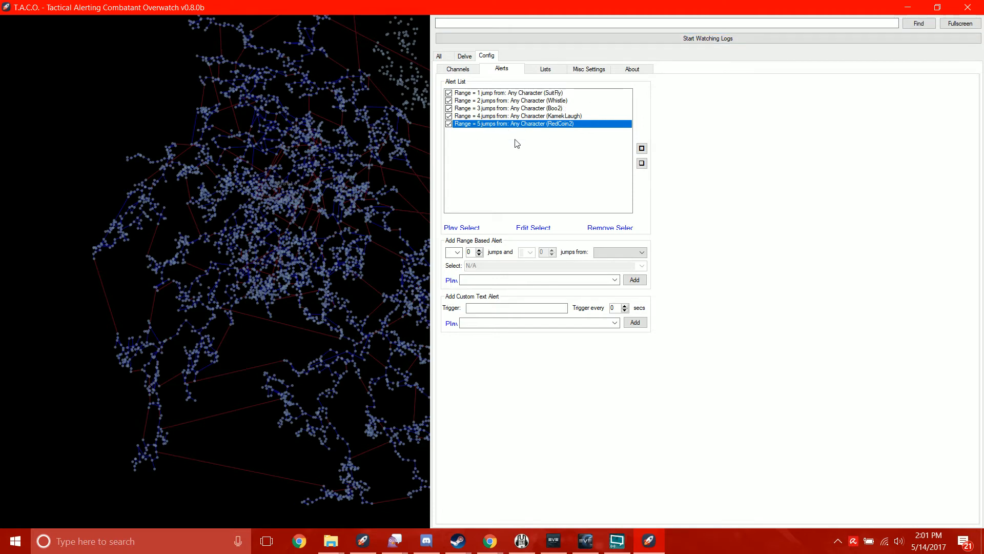
pyautogui.click(449, 125)
pyautogui.click(488, 117)
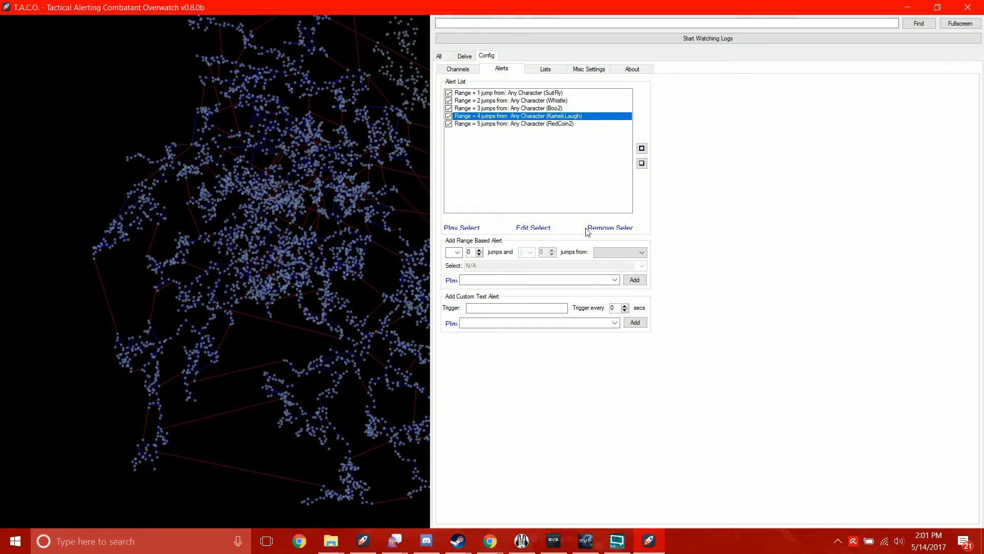
pyautogui.click(500, 102)
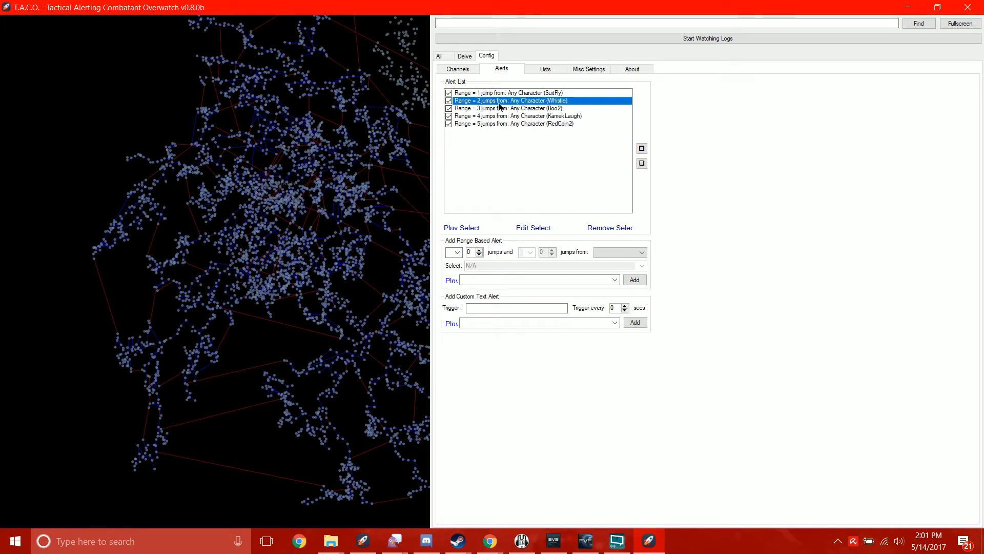
pyautogui.click(500, 109)
pyautogui.click(500, 117)
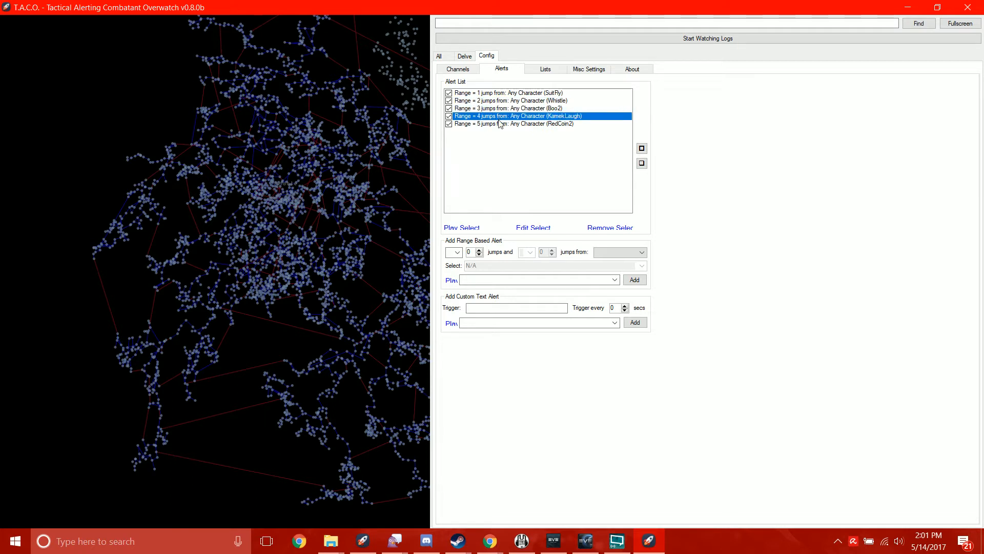
# - Open the 5-jump alert for editing, save it with the same settings and enable it again
pyautogui.click(500, 124)
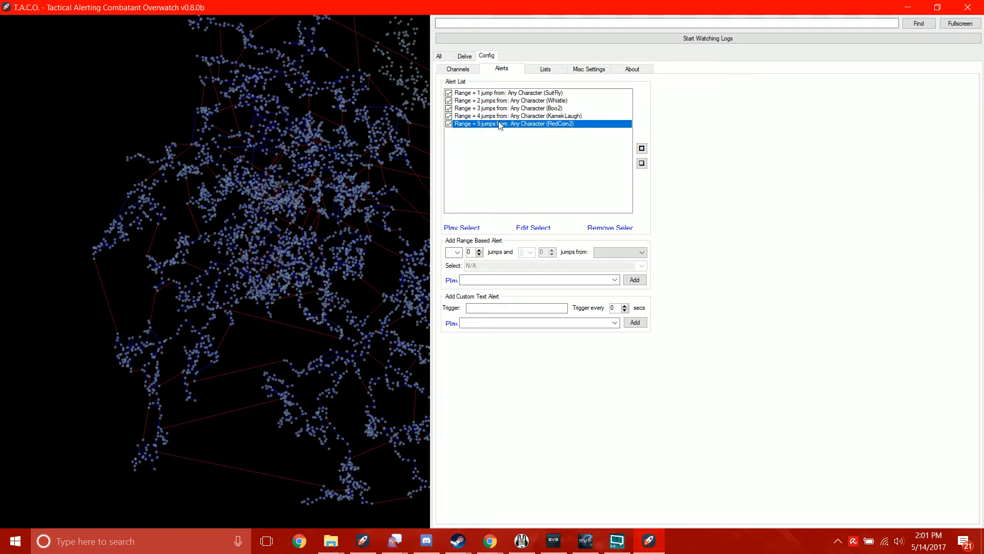
pyautogui.click(539, 229)
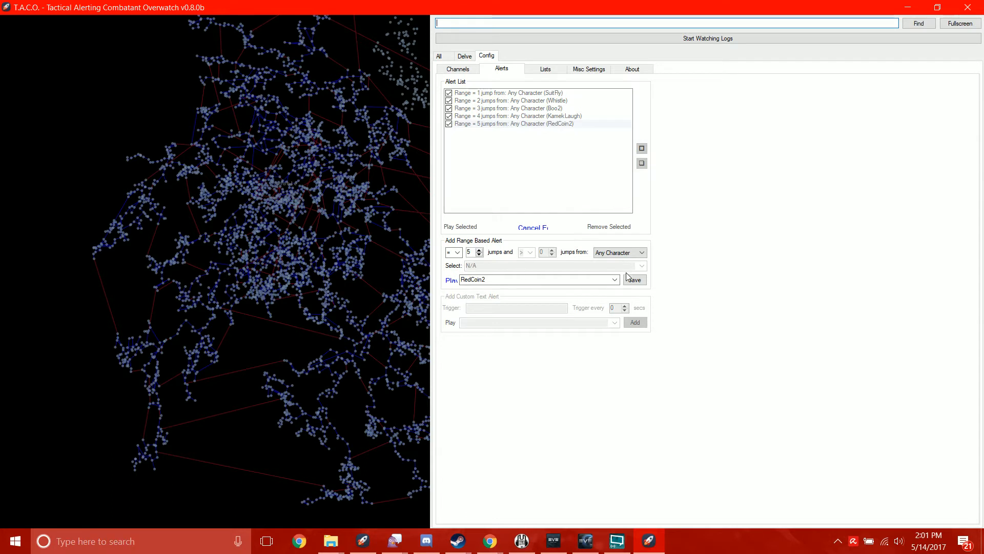
pyautogui.click(644, 280)
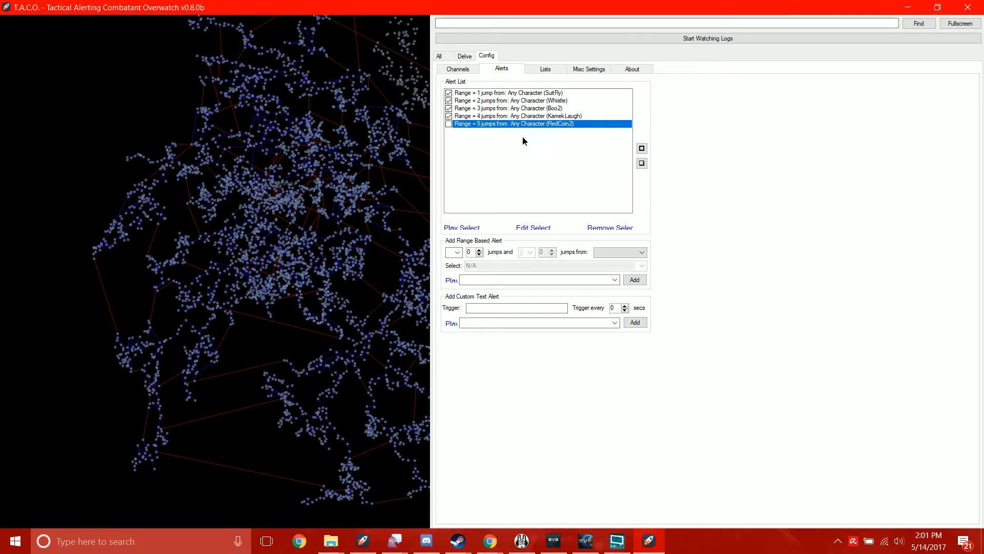
pyautogui.click(531, 125)
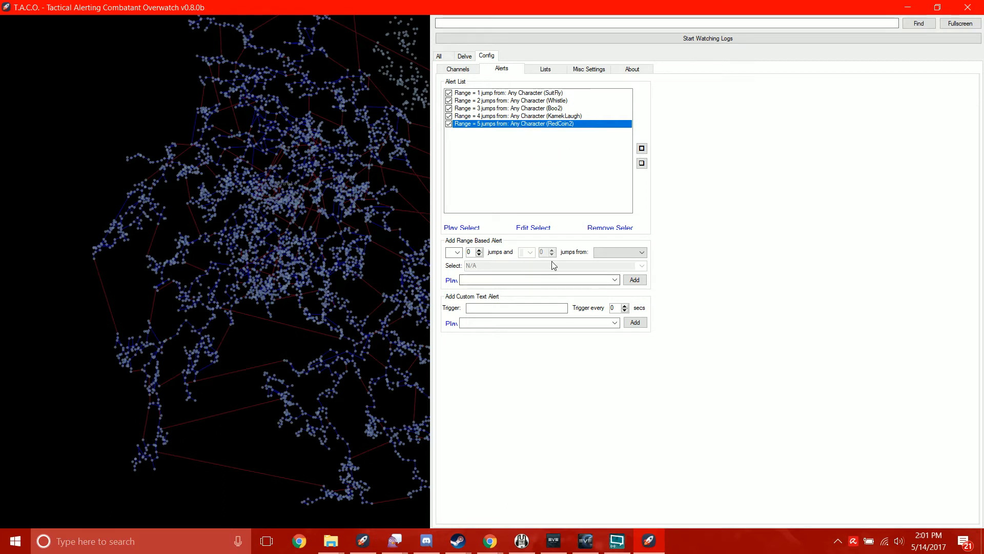
# - Define a custom text alert with the trigger "Dark Blood" and a repeat interval of 10 secs
pyautogui.click(508, 309)
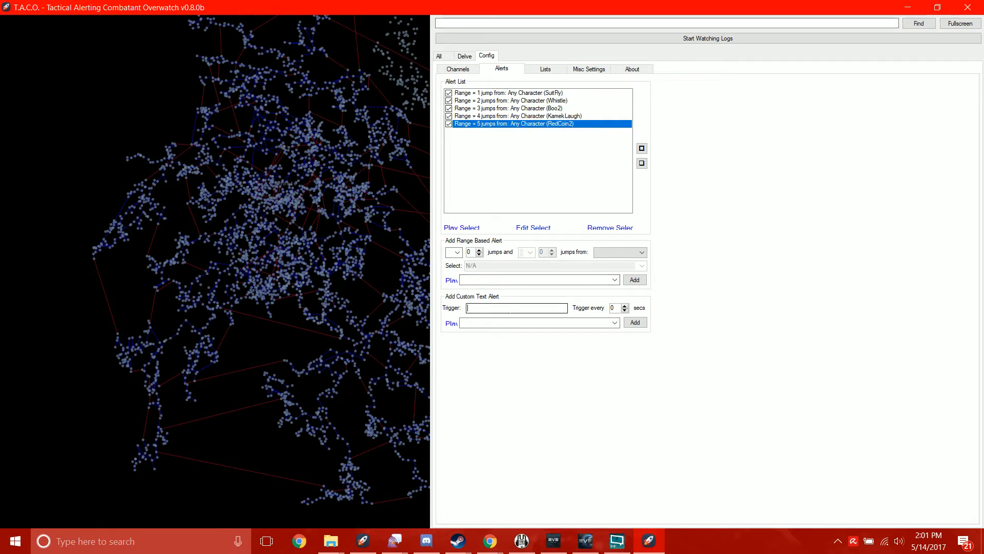
pyautogui.click(624, 307)
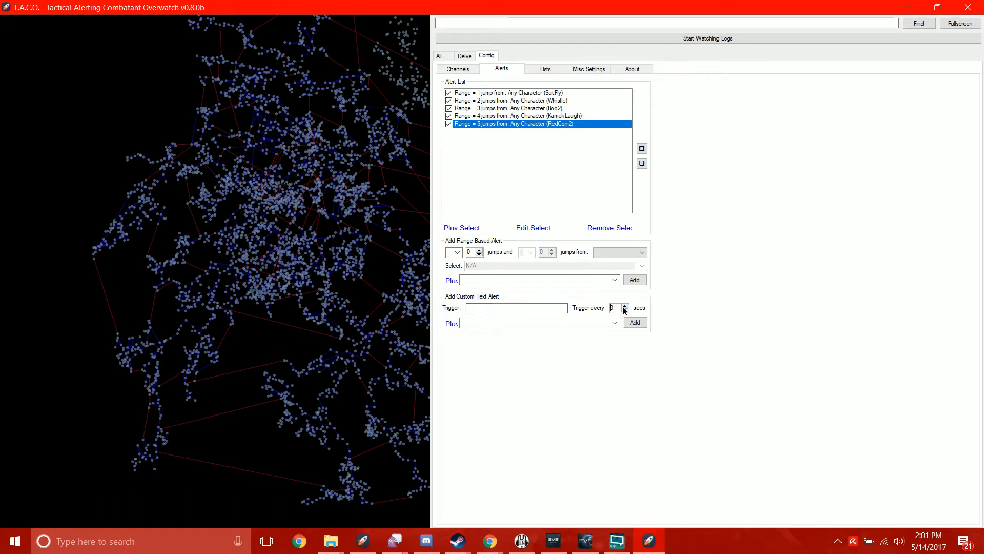
pyautogui.click(624, 306)
pyautogui.click(625, 307)
pyautogui.click(526, 309)
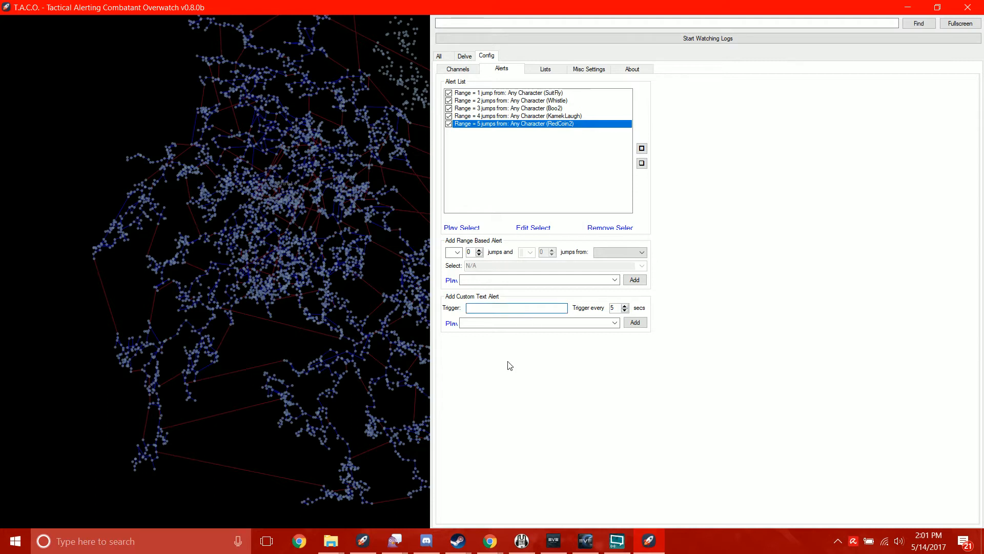
pyautogui.write('Dark Blood')
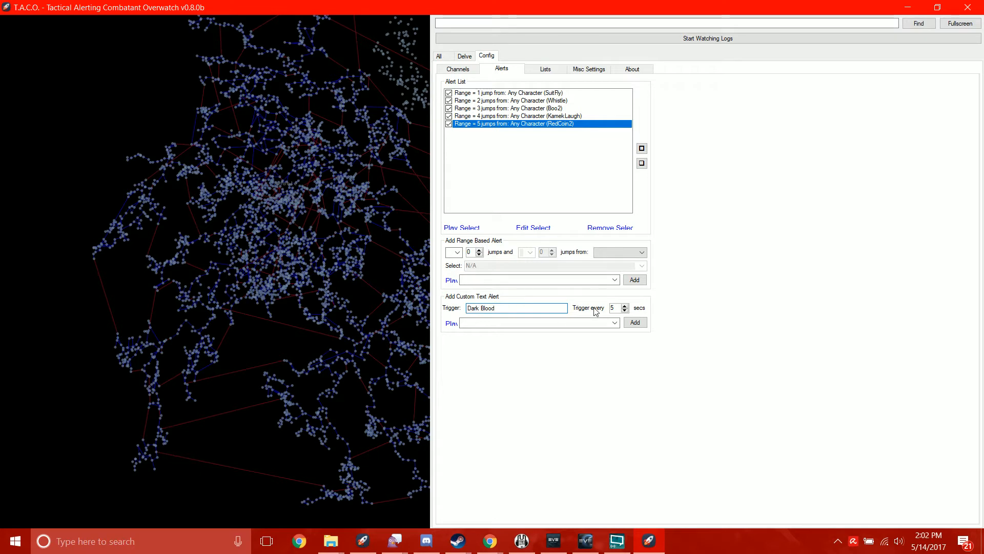
pyautogui.click(625, 308)
pyautogui.click(625, 307)
pyautogui.click(625, 307)
# - Assign and preview the Coin sound for the "Dark Blood" text alert, and add it to the list as enabled
pyautogui.click(615, 322)
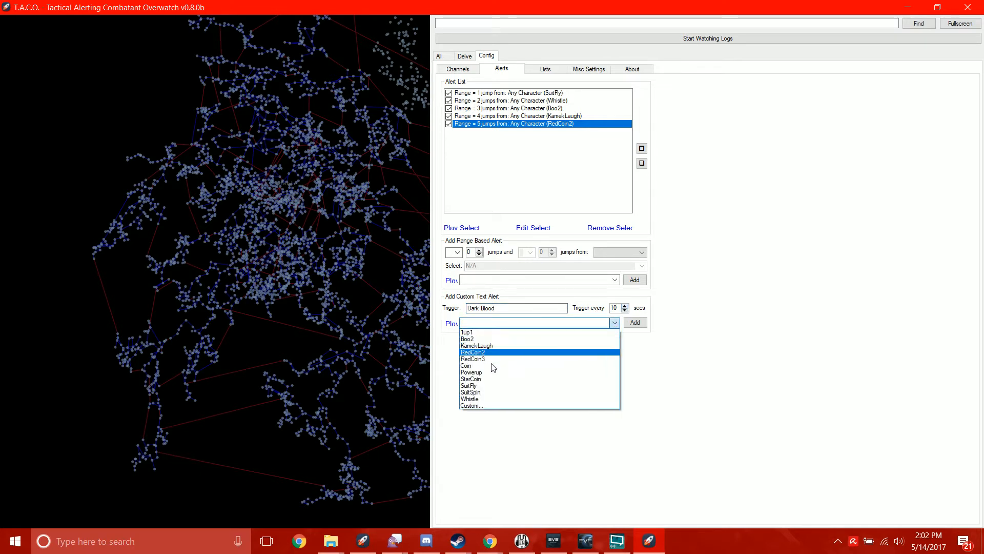
pyautogui.click(490, 367)
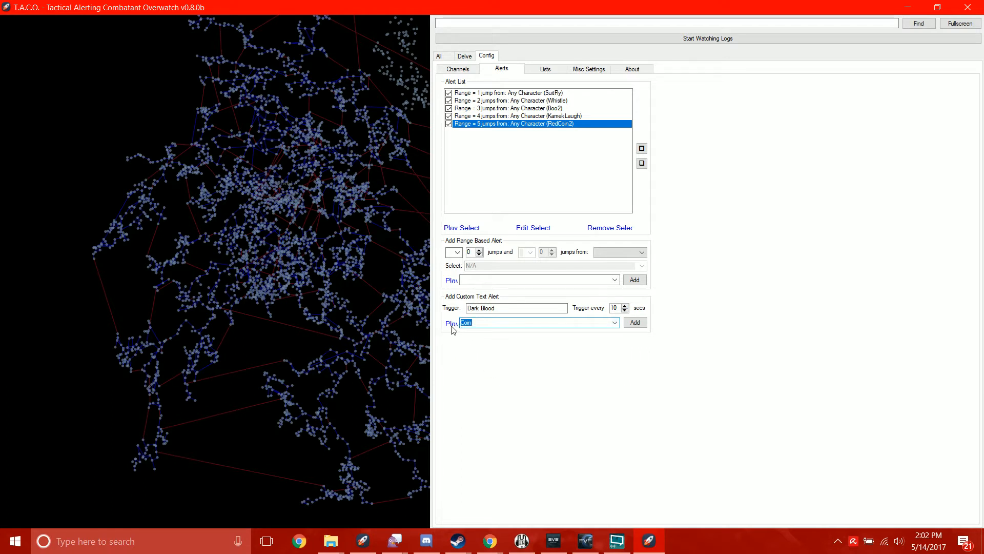
pyautogui.click(451, 326)
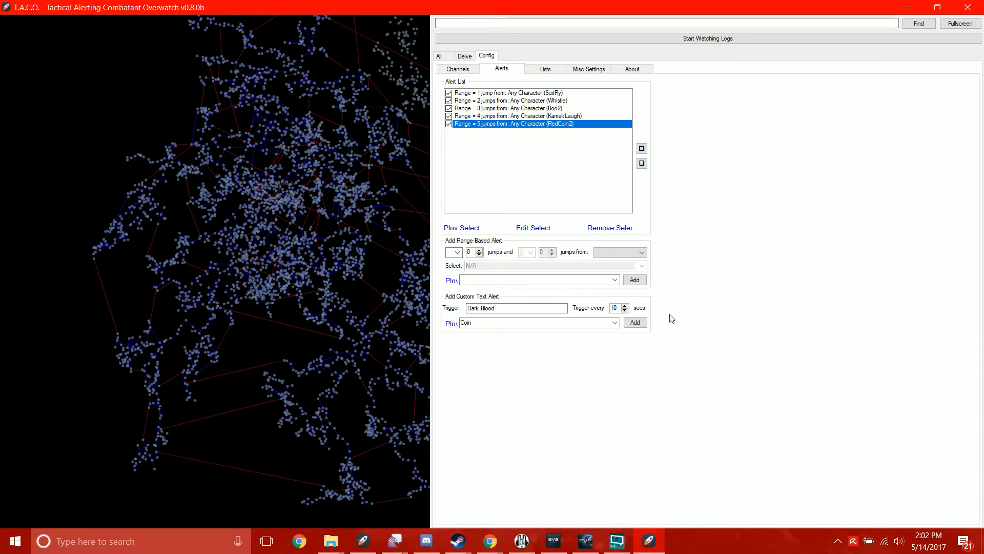
pyautogui.click(637, 323)
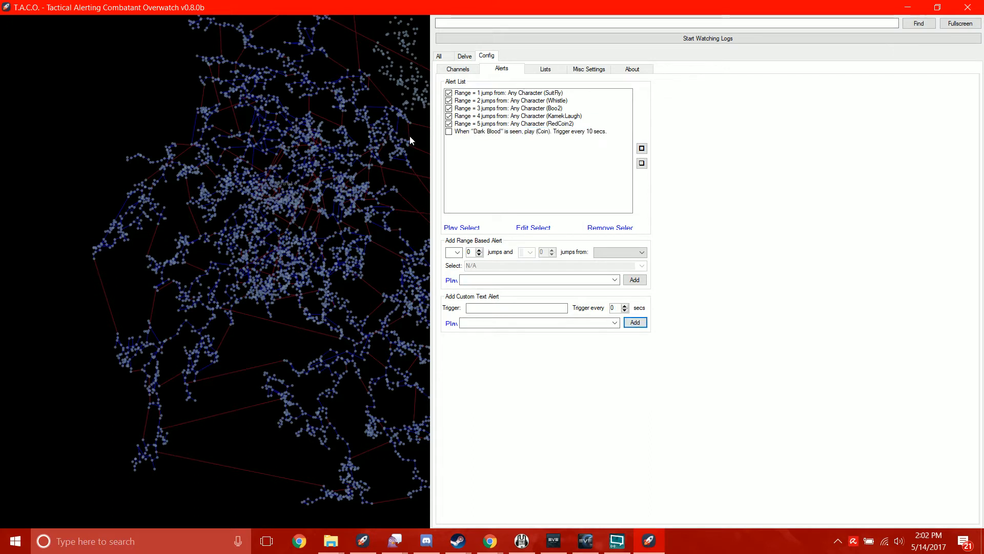
pyautogui.click(448, 131)
pyautogui.click(449, 131)
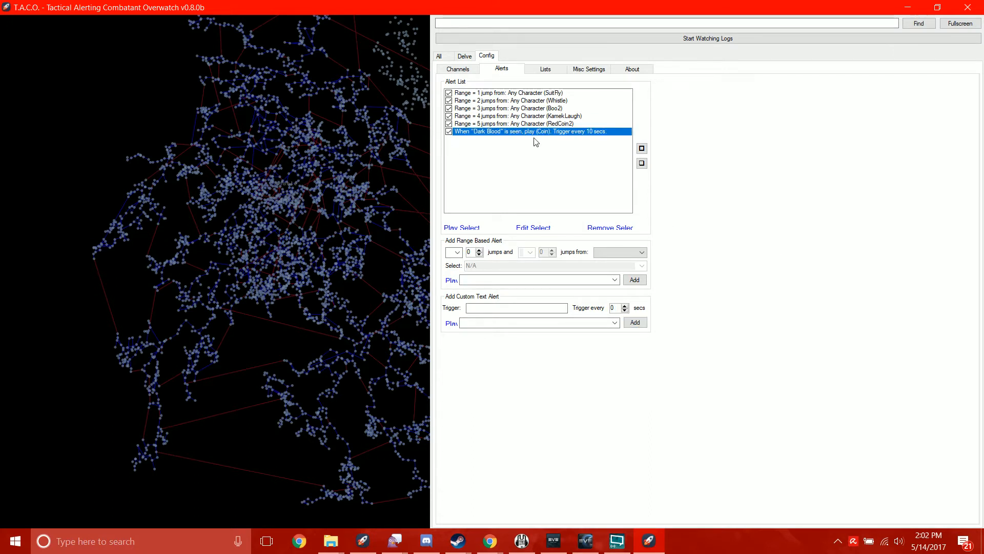
# - Add and enable a custom text alert for "Dreadnought" that plays StarCoin and triggers every 5 secs
pyautogui.click(546, 309)
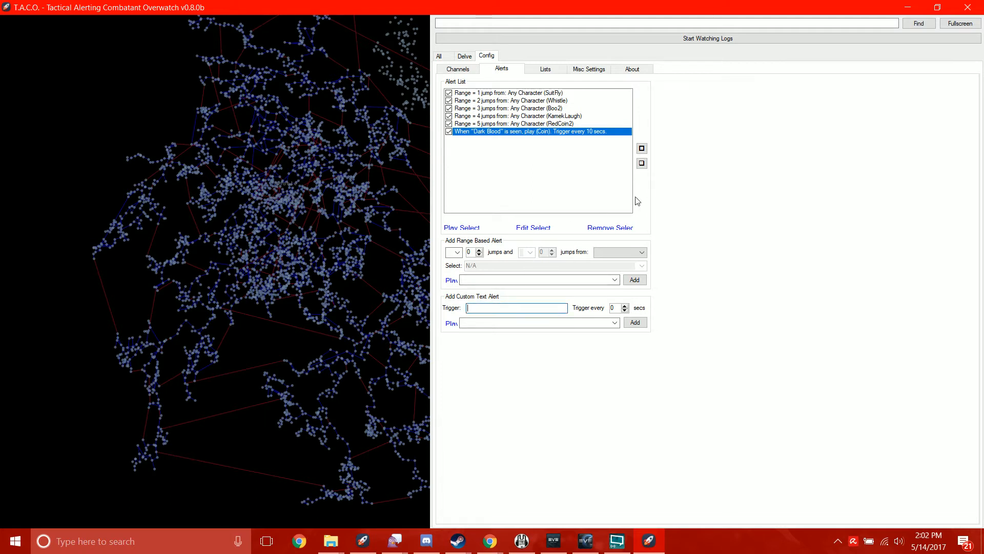
pyautogui.write('Dreadnoughgt')
pyautogui.click(612, 326)
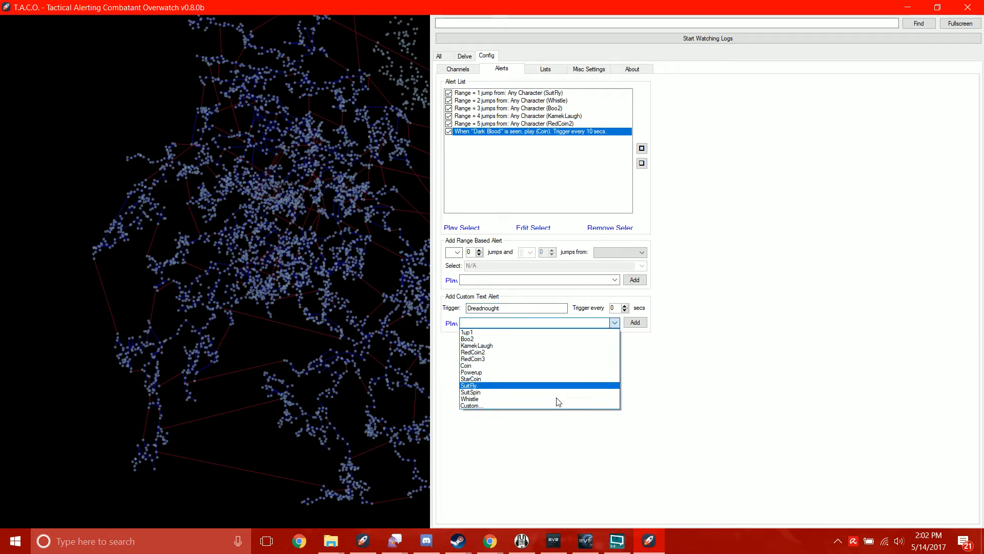
pyautogui.click(576, 379)
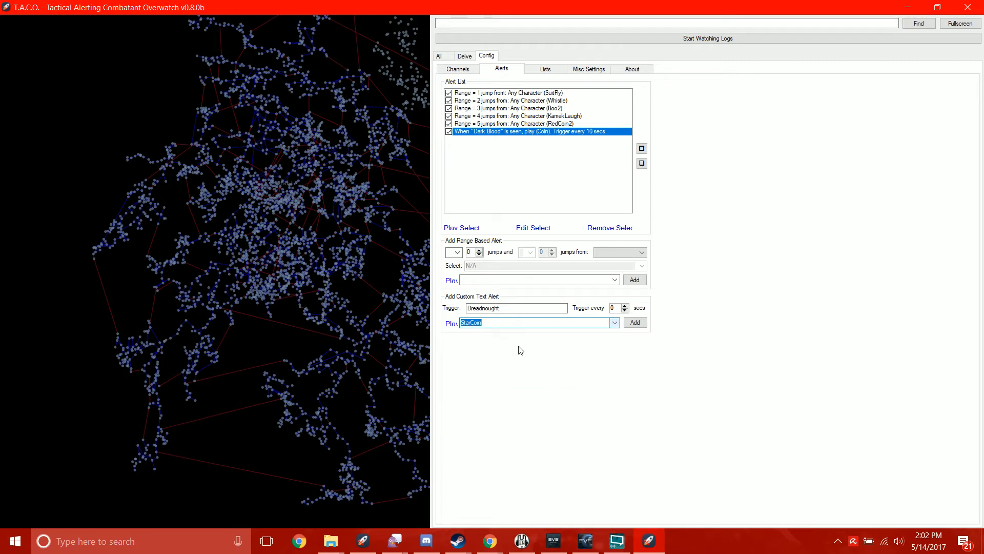
pyautogui.click(453, 328)
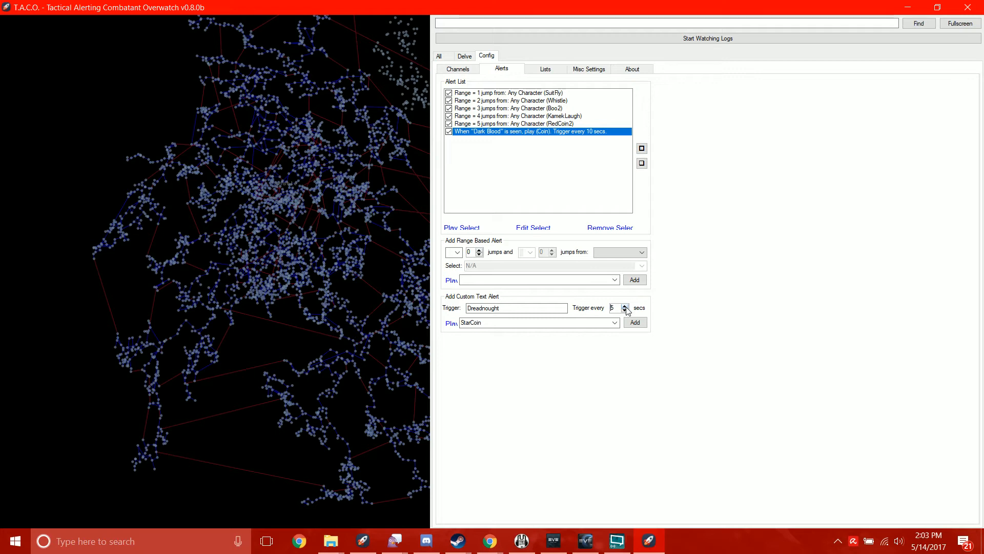
pyautogui.click(636, 324)
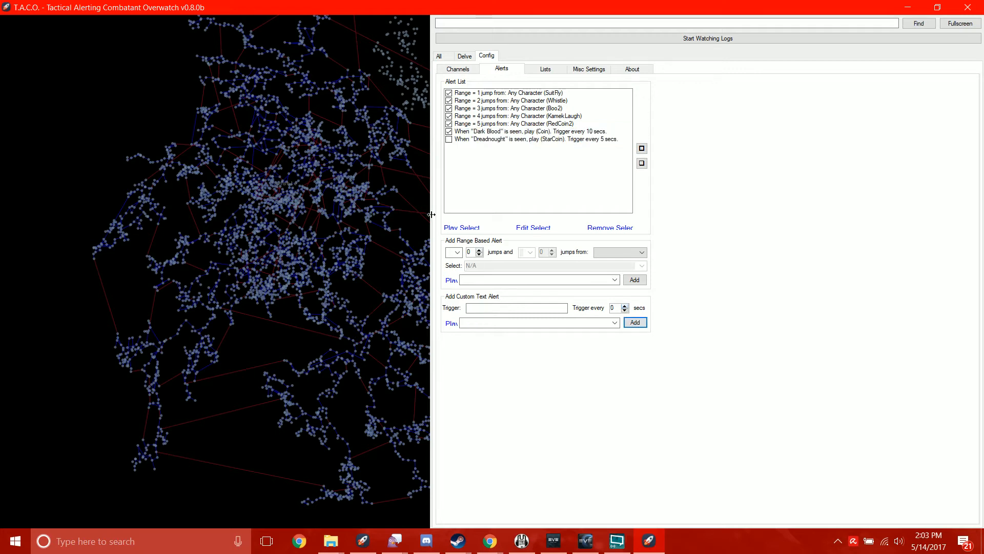
pyautogui.click(450, 140)
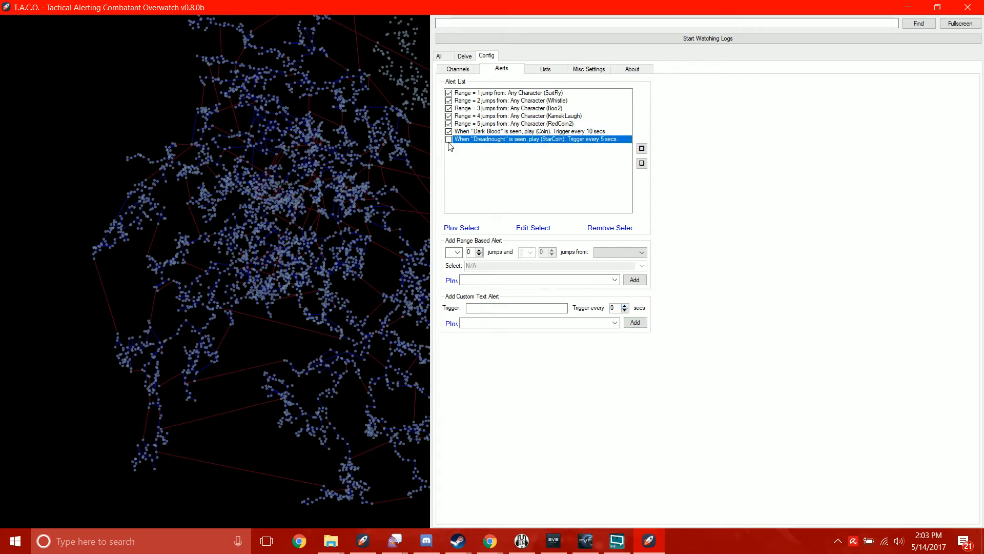
# - Start watching the logs and zoom the star map in on the region around the tracked character
pyautogui.click(554, 38)
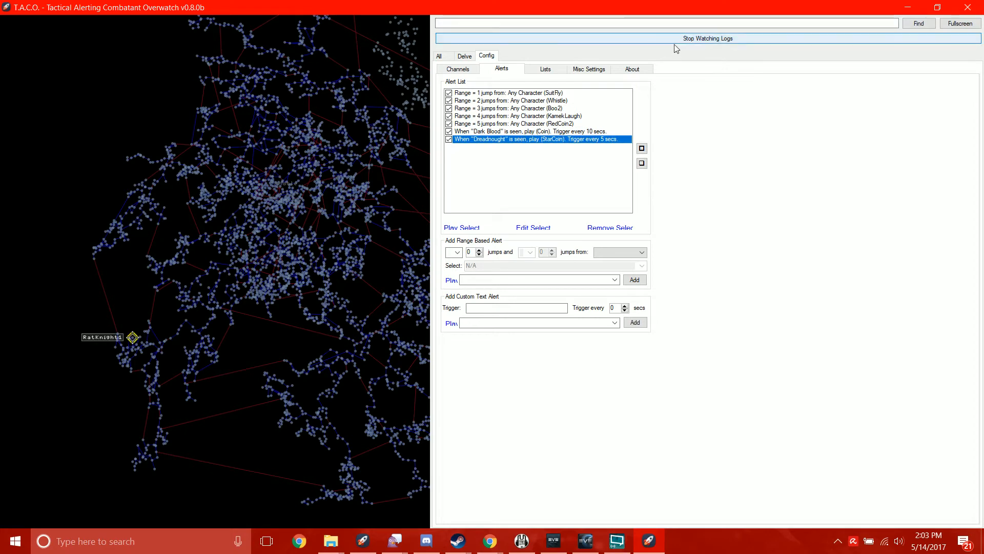
pyautogui.moveTo(181, 399); pyautogui.dragTo(179, 320)
pyautogui.scroll(5, 299, 366)
pyautogui.scroll(7, 179, 320)
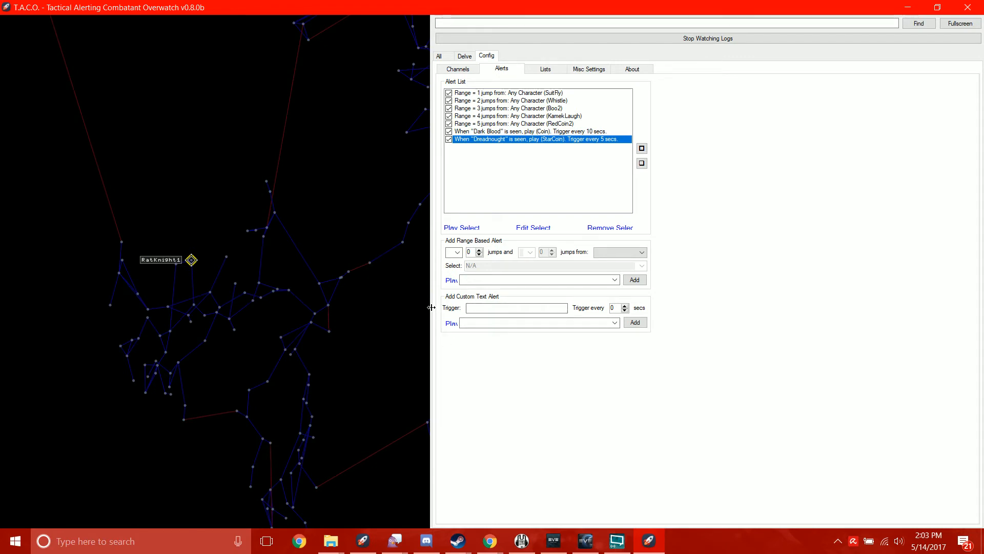
# - Widen the star map pane and check the combined intel log of all channels before returning to the configuration
pyautogui.moveTo(431, 307); pyautogui.dragTo(697, 313)
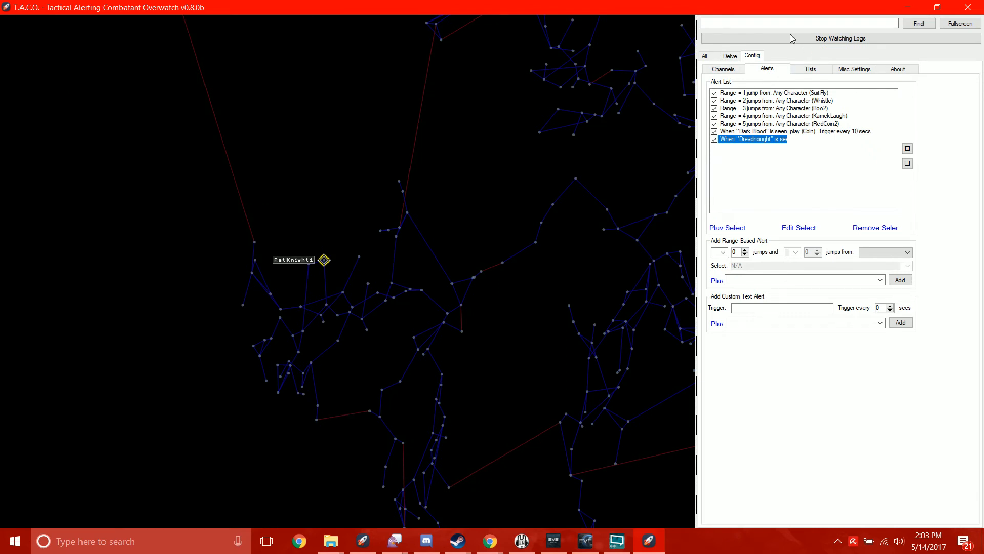
pyautogui.click(705, 56)
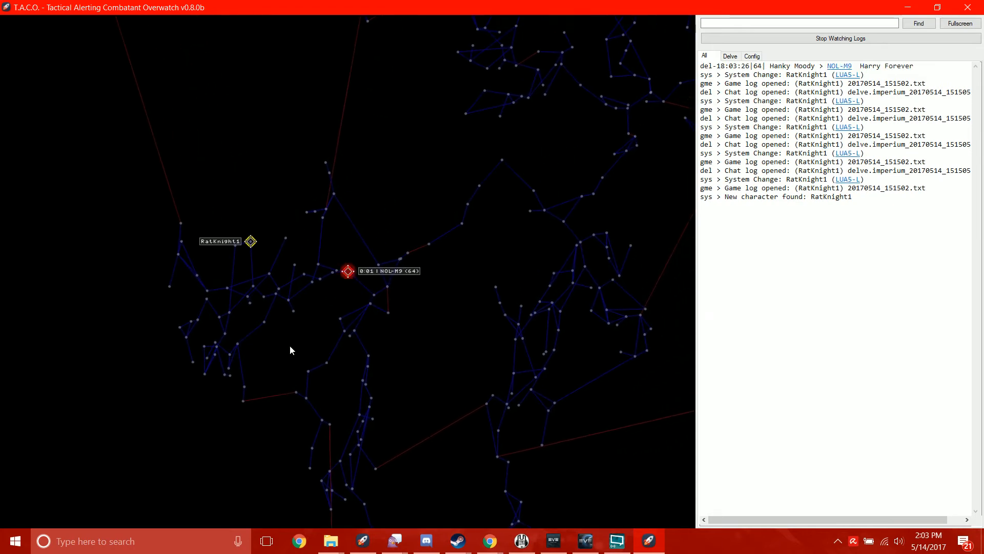
pyautogui.click(747, 57)
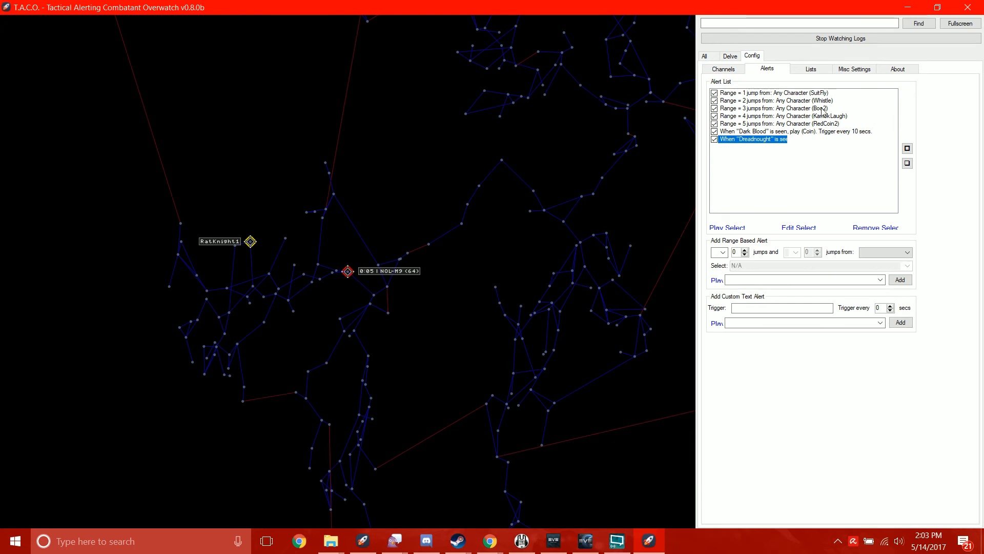
# - Make the map's jump range relative to the tracked character and keep the camera centred on that character
pyautogui.click(843, 71)
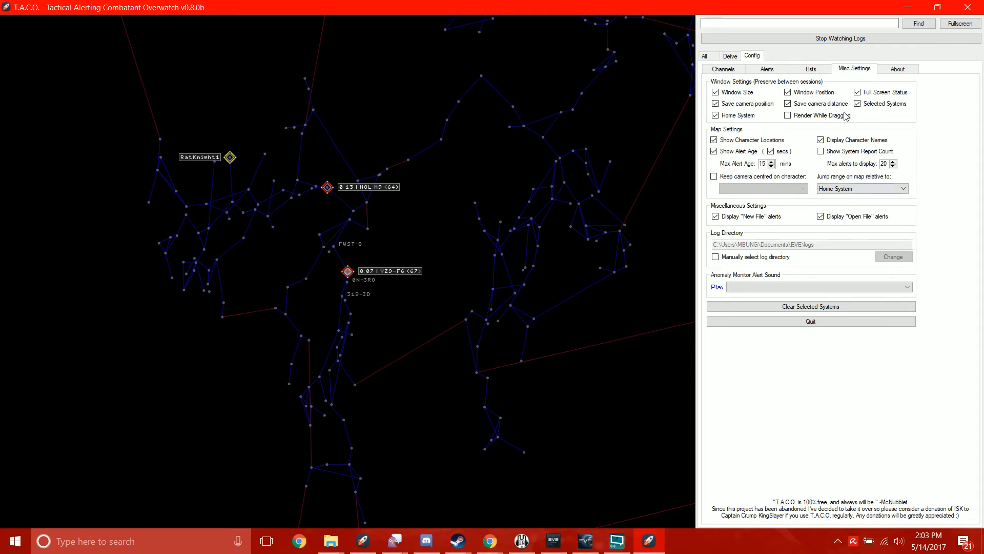
pyautogui.click(846, 192)
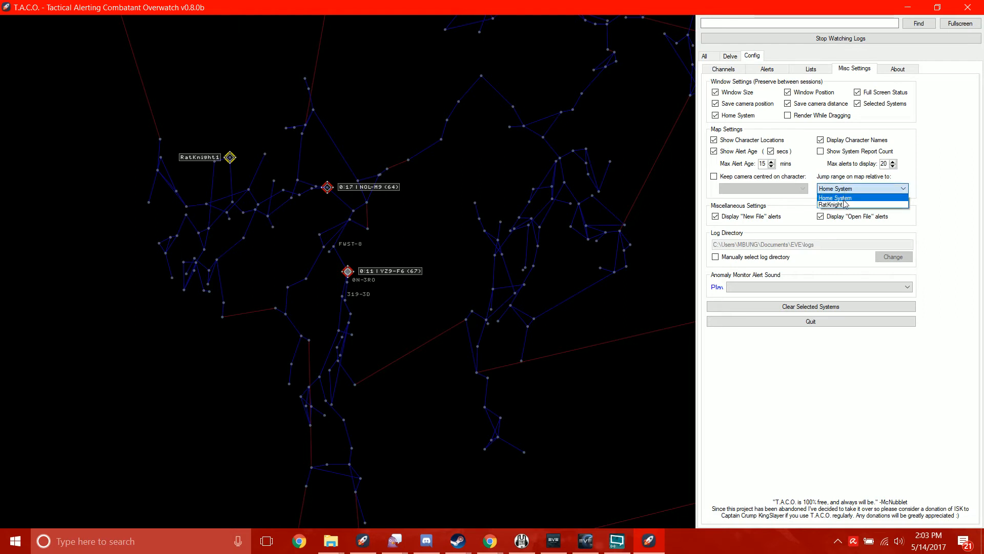
pyautogui.click(836, 197)
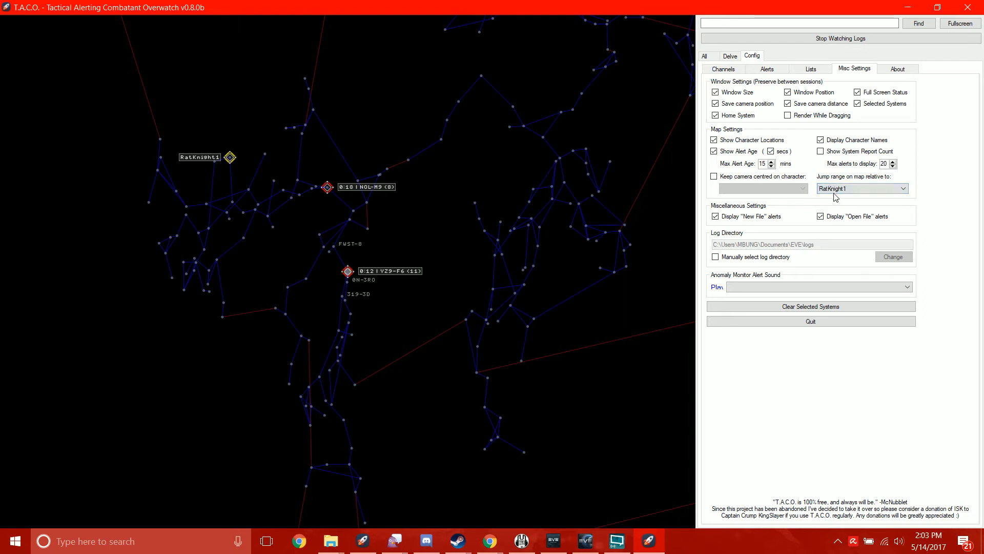
pyautogui.click(744, 179)
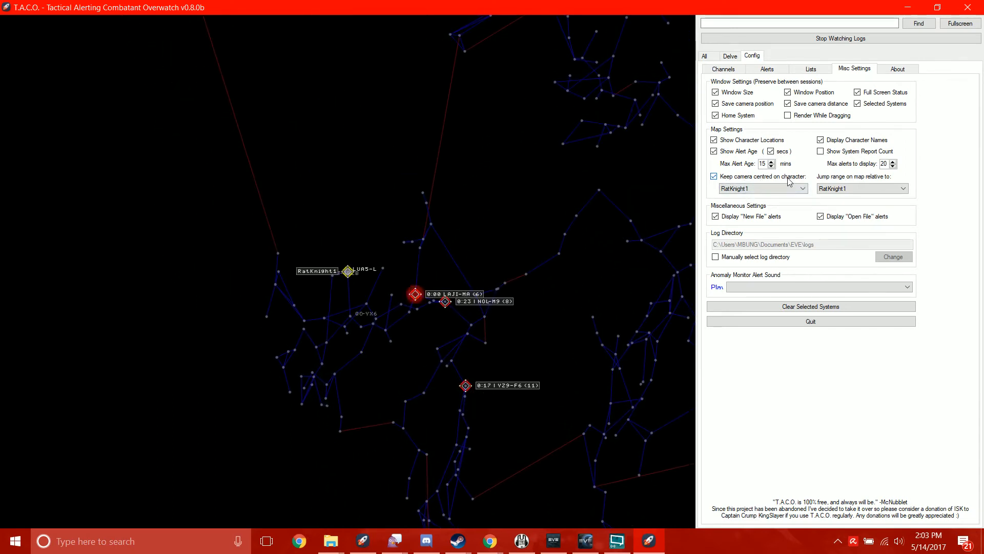
# - Set the max alert age to 10 mins, show the system report count, and allow 25 alerts to display
pyautogui.click(772, 167)
pyautogui.click(772, 167)
pyautogui.click(772, 166)
pyautogui.click(772, 167)
pyautogui.click(772, 167)
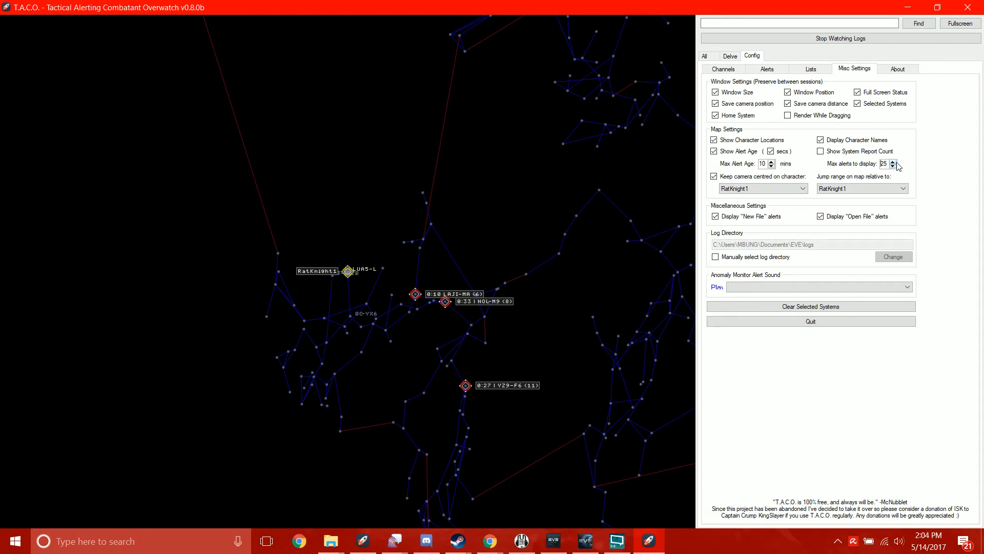
pyautogui.click(822, 152)
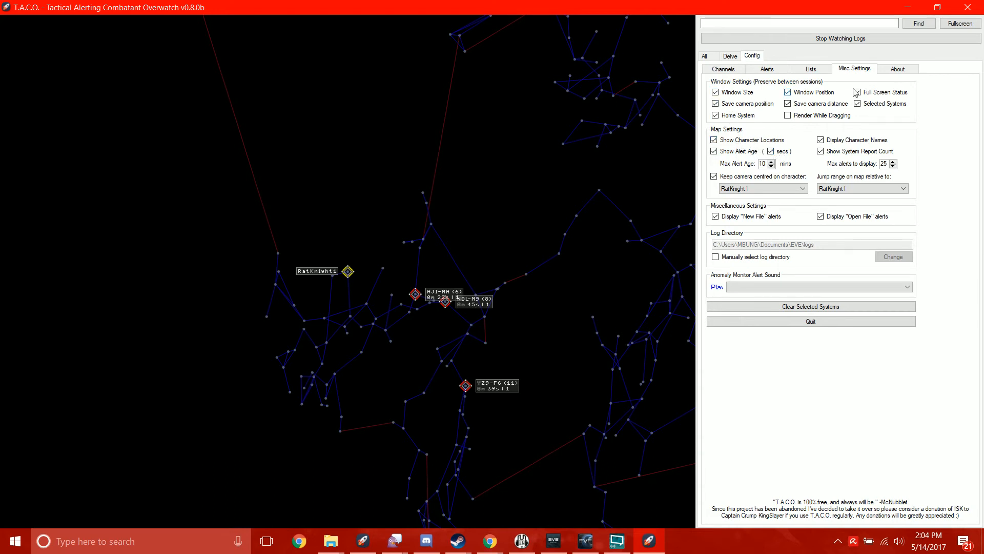
# - Examine the reported systems around the tracked character on the star map, including their jump distances, alert ages and report counts
pyautogui.scroll(5, 447, 323)
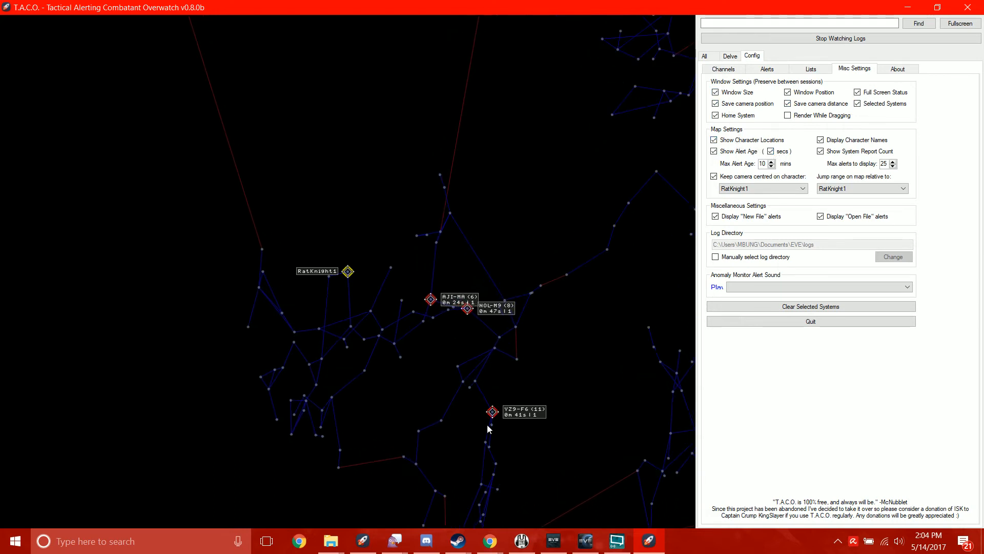
pyautogui.scroll(2, 399, 349)
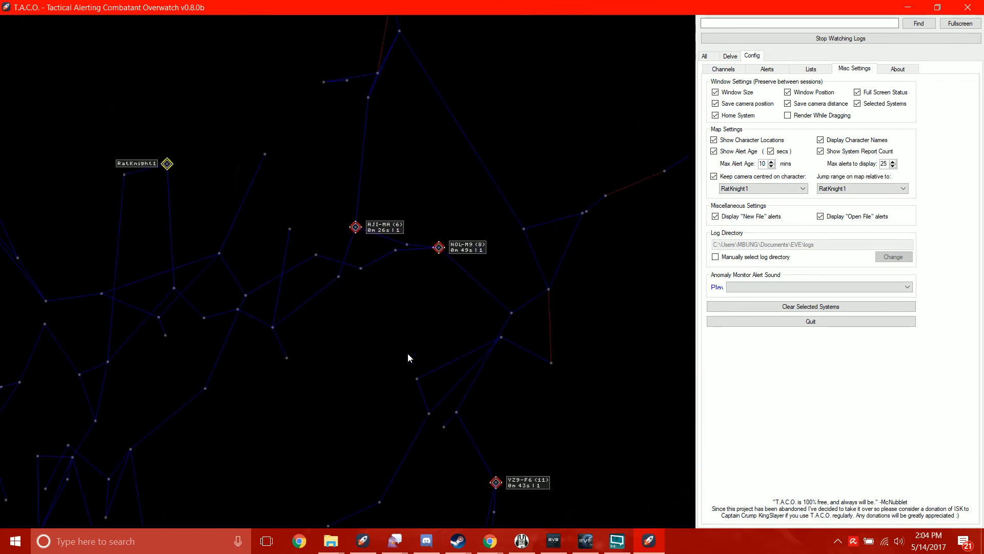
pyautogui.moveTo(344, 308); pyautogui.dragTo(297, 227)
pyautogui.scroll(-2, 296, 231)
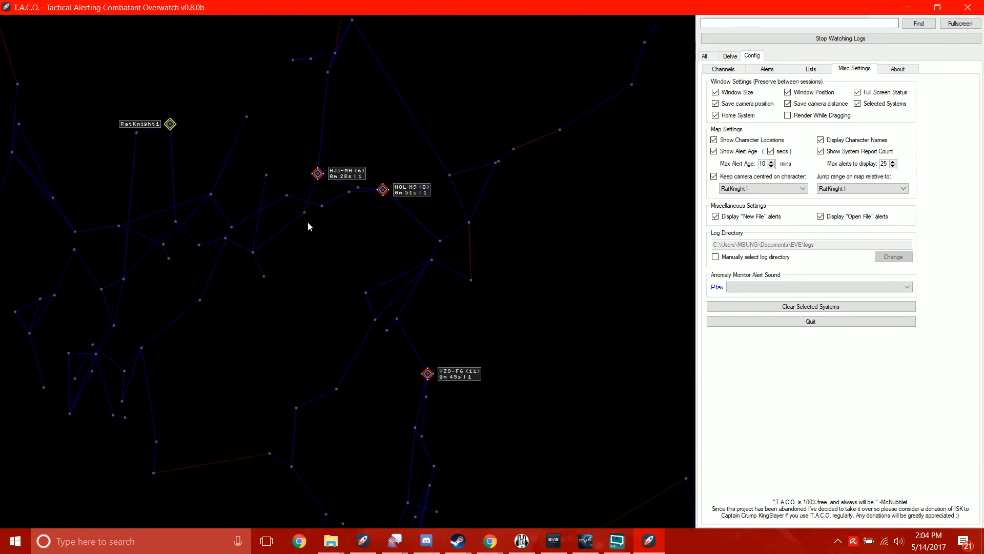
pyautogui.moveTo(195, 219); pyautogui.dragTo(328, 332)
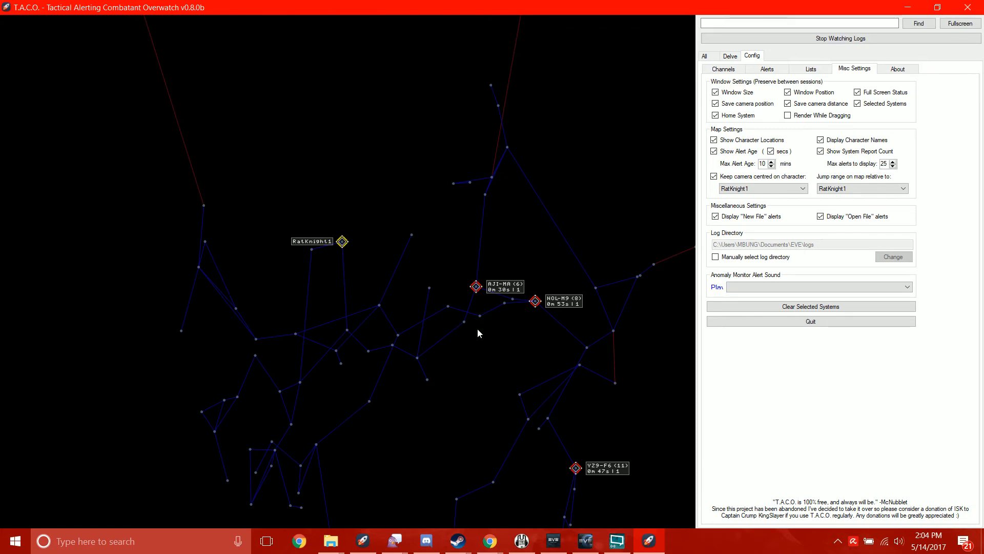
pyautogui.moveTo(478, 329); pyautogui.dragTo(257, 147)
pyautogui.scroll(-3, 256, 147)
pyautogui.moveTo(281, 213); pyautogui.dragTo(341, 296)
pyautogui.scroll(1, 443, 322)
pyautogui.scroll(1, 444, 324)
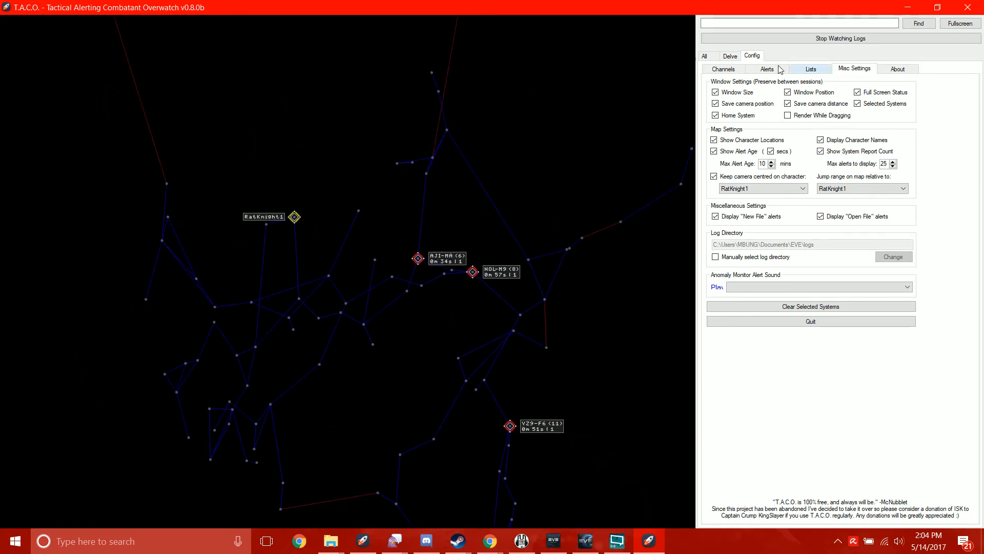
# - Check the combined intel log and highlight the "NOL-M9 clear" report in it
pyautogui.click(704, 56)
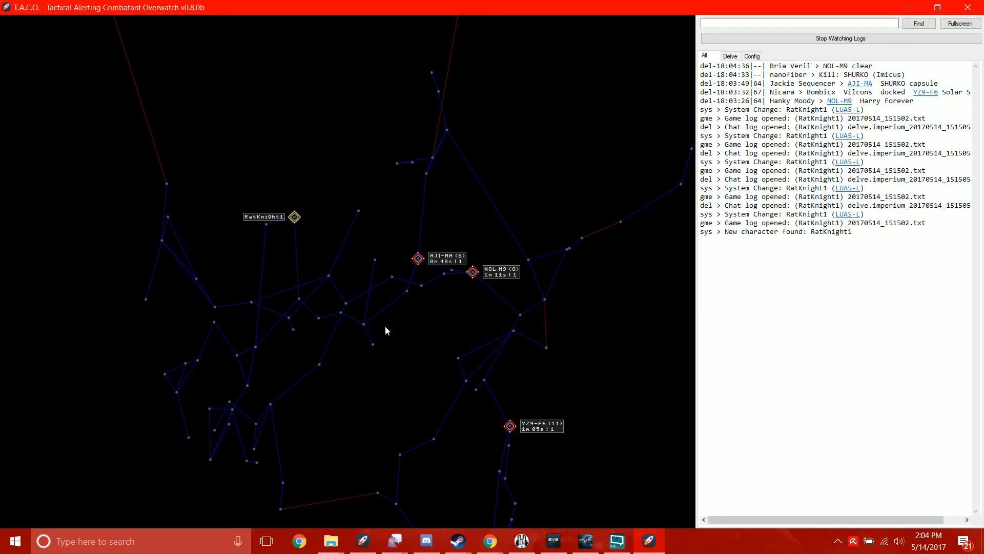
pyautogui.moveTo(266, 423); pyautogui.dragTo(295, 402)
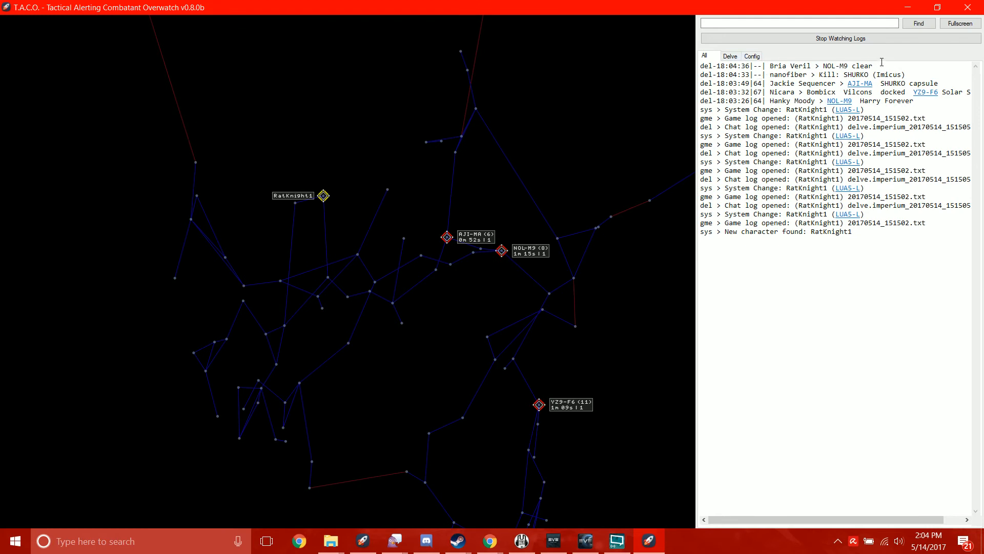
pyautogui.moveTo(872, 65); pyautogui.dragTo(824, 66)
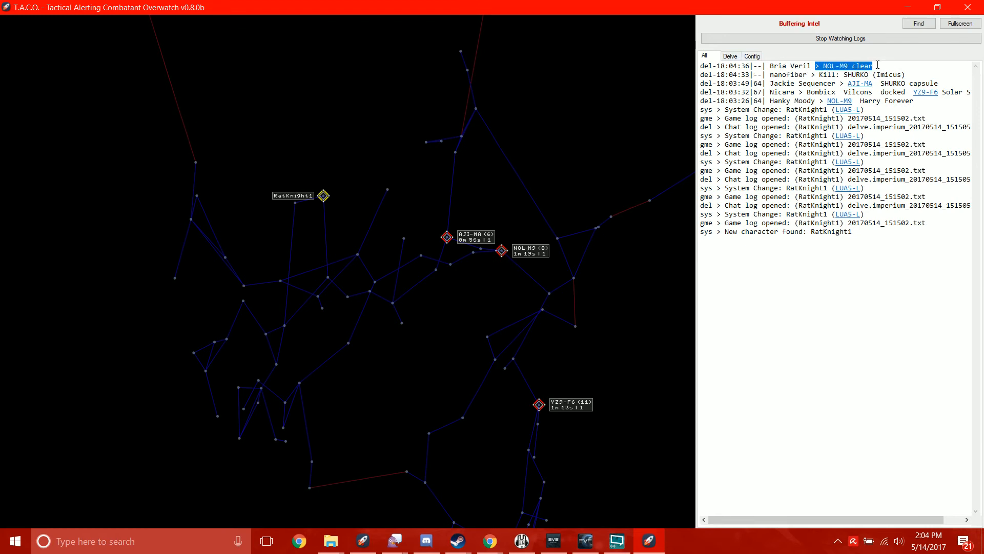
pyautogui.click(758, 337)
# - Review the ignore lists in the configuration, going through the ignored text entries clr, clear and status
pyautogui.click(752, 57)
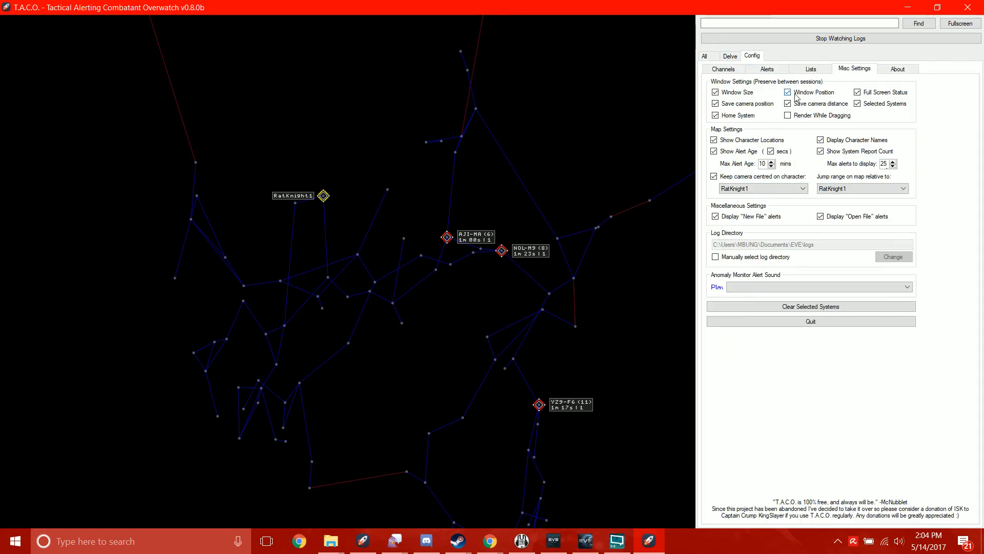
pyautogui.click(816, 72)
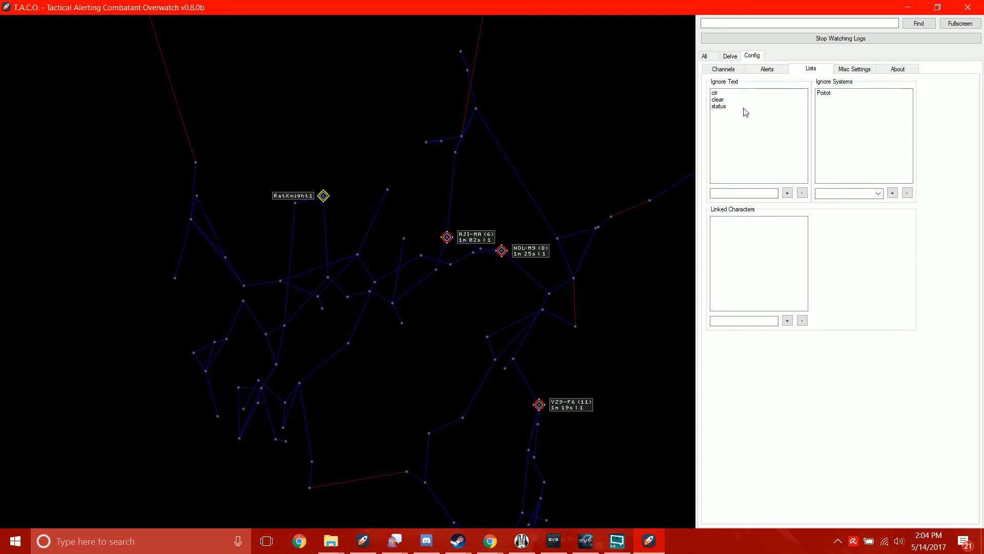
pyautogui.click(720, 100)
pyautogui.click(719, 94)
pyautogui.click(720, 107)
pyautogui.click(723, 101)
pyautogui.click(722, 105)
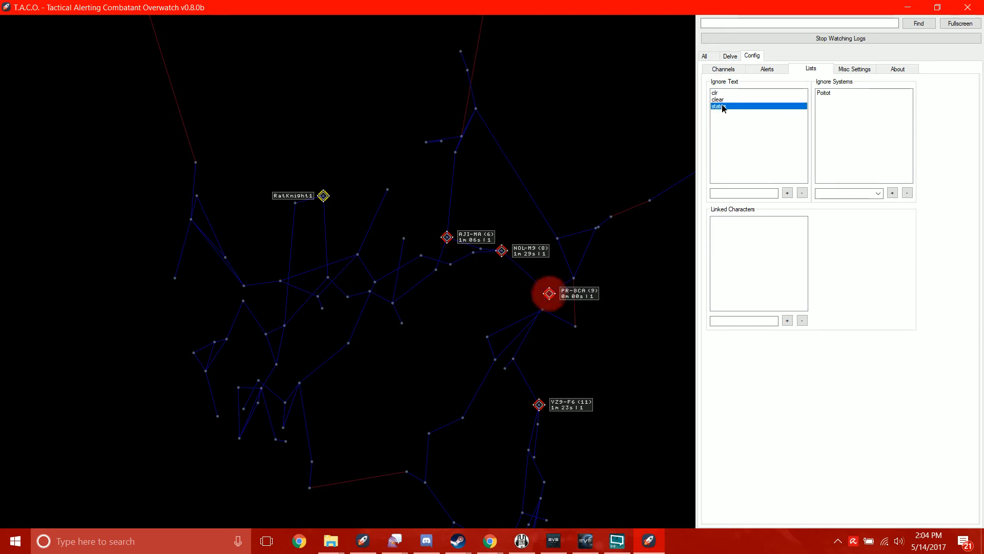
pyautogui.click(722, 100)
pyautogui.click(725, 94)
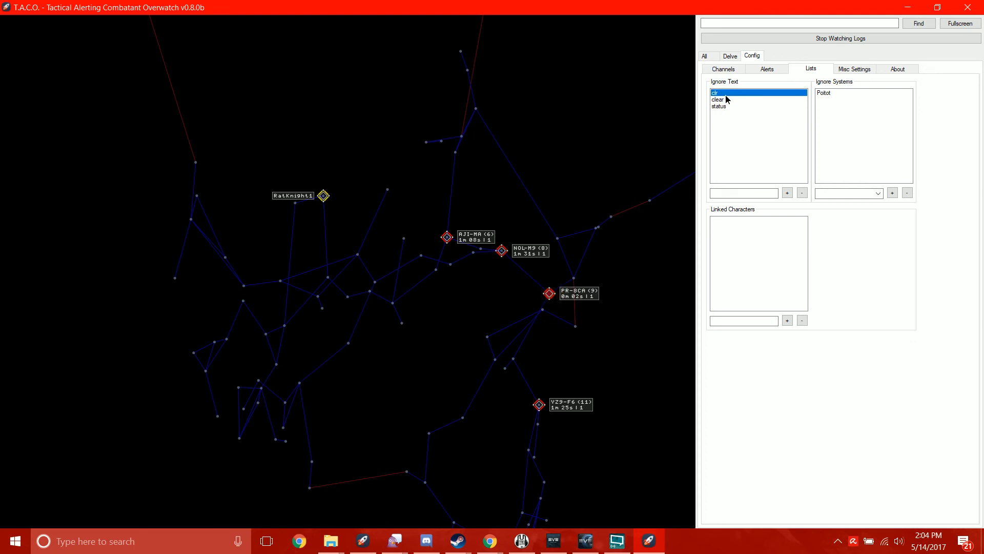
pyautogui.click(723, 194)
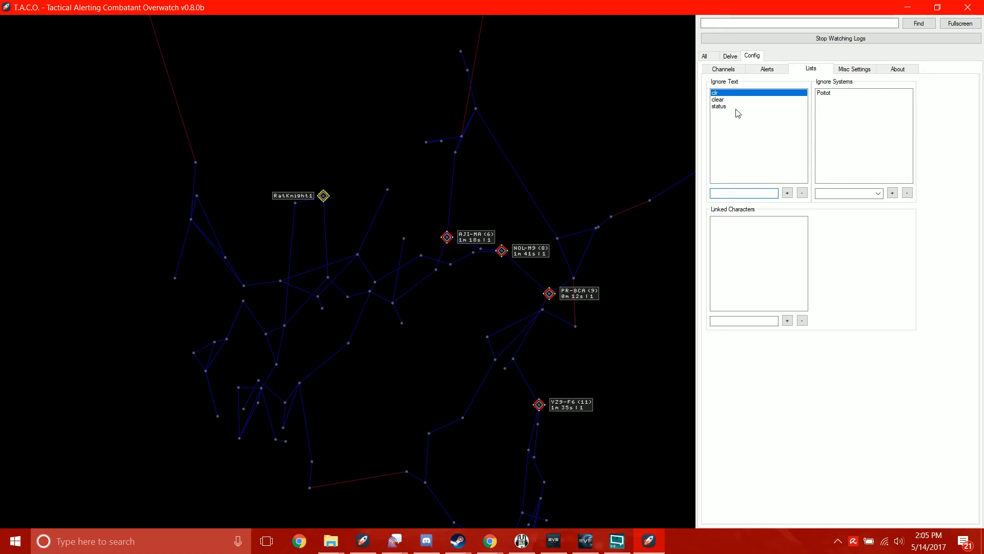
# - Revisit the misc and channel settings, and compare the combined intel log with the alerted systems on the star map
pyautogui.click(859, 72)
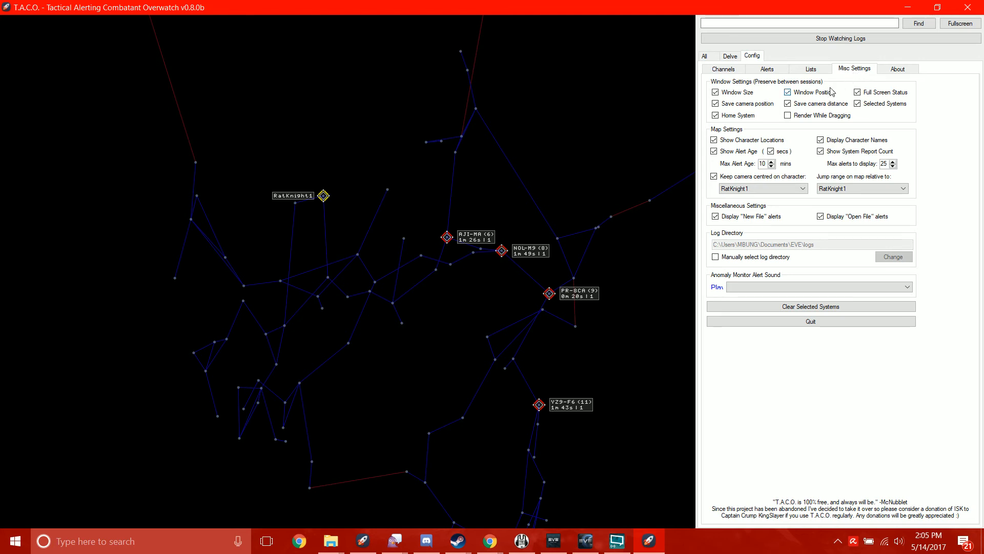
pyautogui.click(735, 76)
pyautogui.click(717, 60)
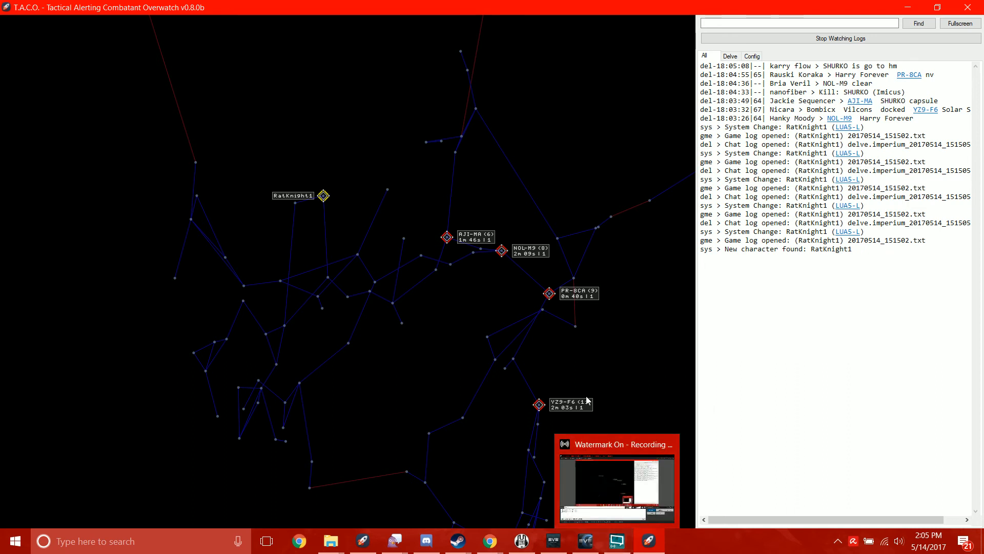
pyautogui.moveTo(421, 326); pyautogui.dragTo(449, 343)
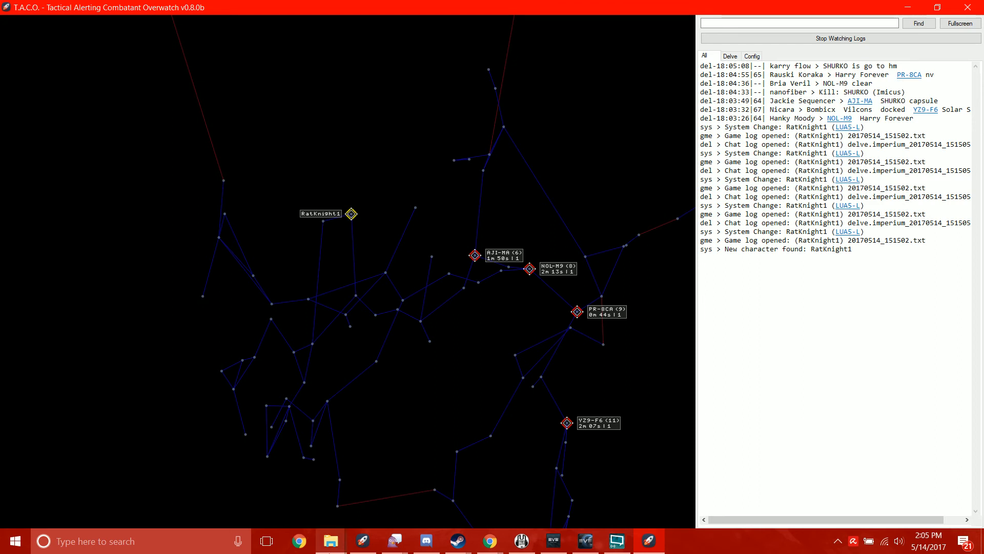
pyautogui.moveTo(494, 374); pyautogui.dragTo(408, 353)
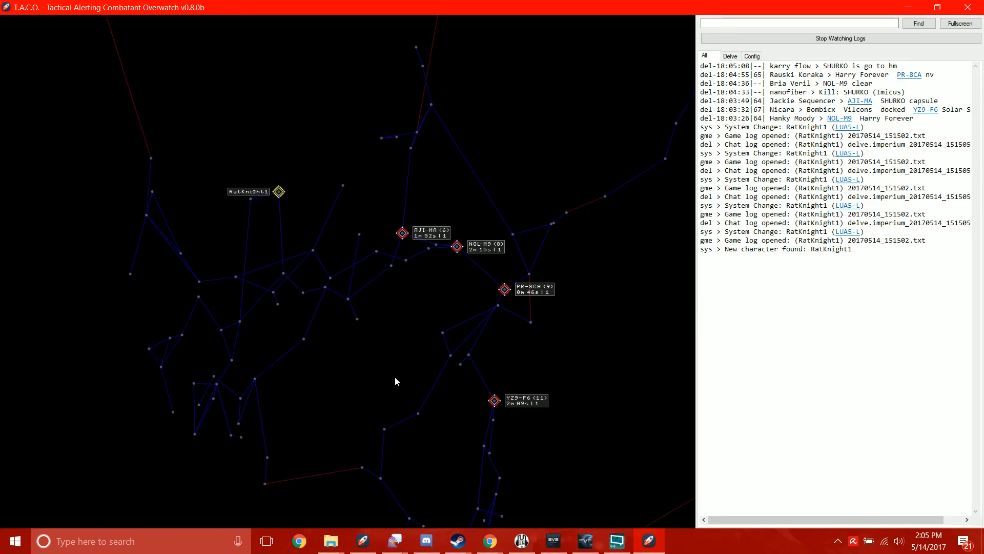
pyautogui.scroll(2, 486, 414)
pyautogui.moveTo(486, 413); pyautogui.dragTo(454, 317)
pyautogui.scroll(-1, 458, 313)
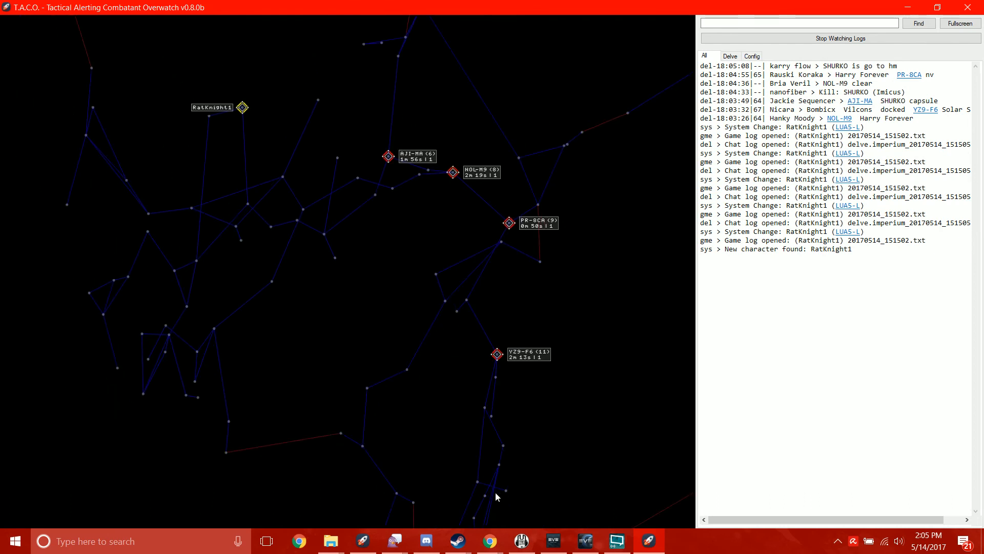
pyautogui.moveTo(300, 293); pyautogui.dragTo(450, 325)
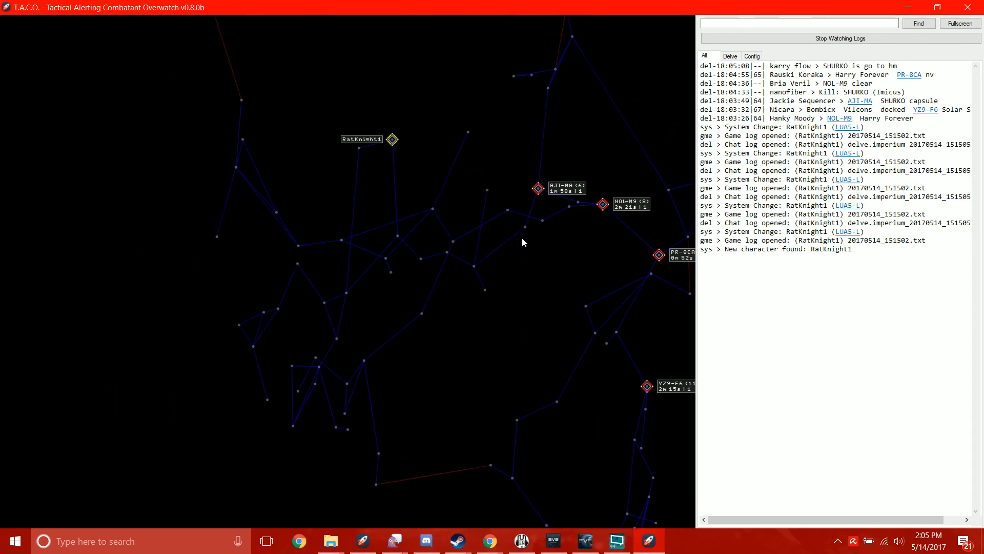
# - Try to assign a custom WAV sound to the 3-jump range alert, and cancel the edit
pyautogui.click(751, 56)
pyautogui.click(764, 72)
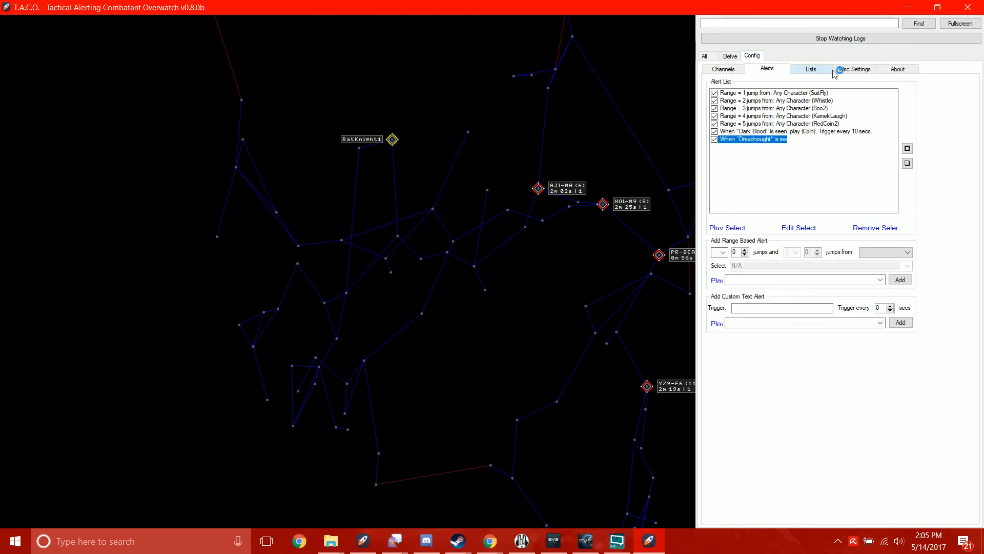
pyautogui.click(808, 93)
pyautogui.click(795, 108)
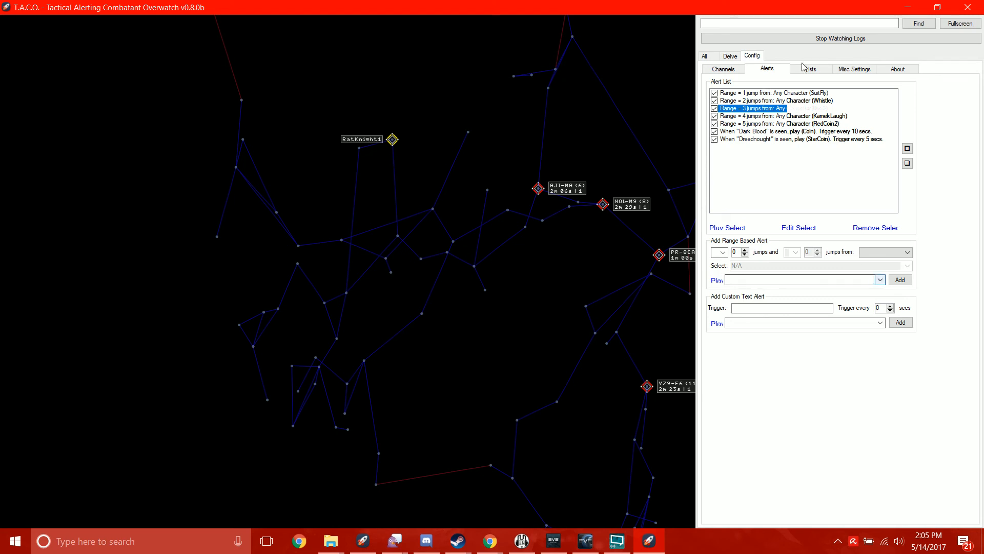
pyautogui.click(794, 228)
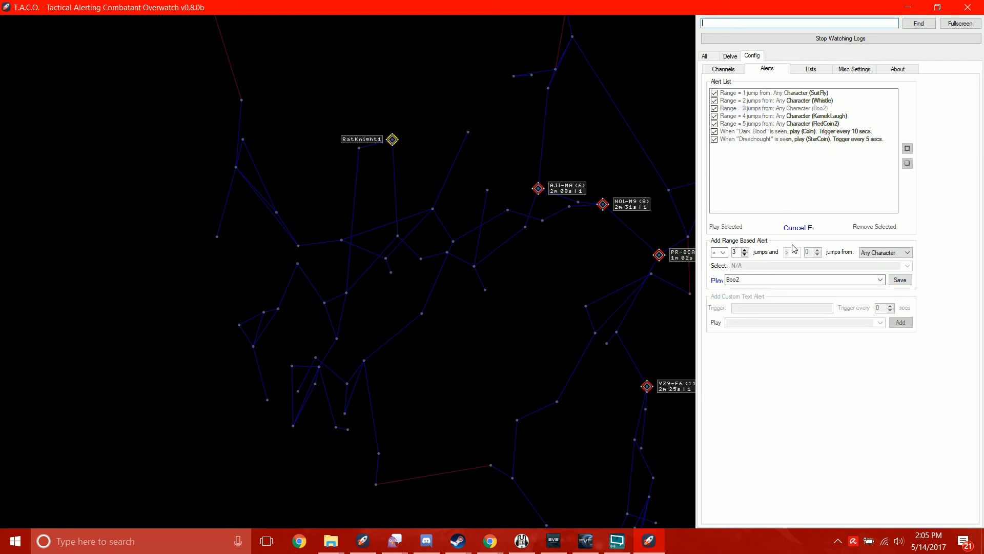
pyautogui.click(882, 282)
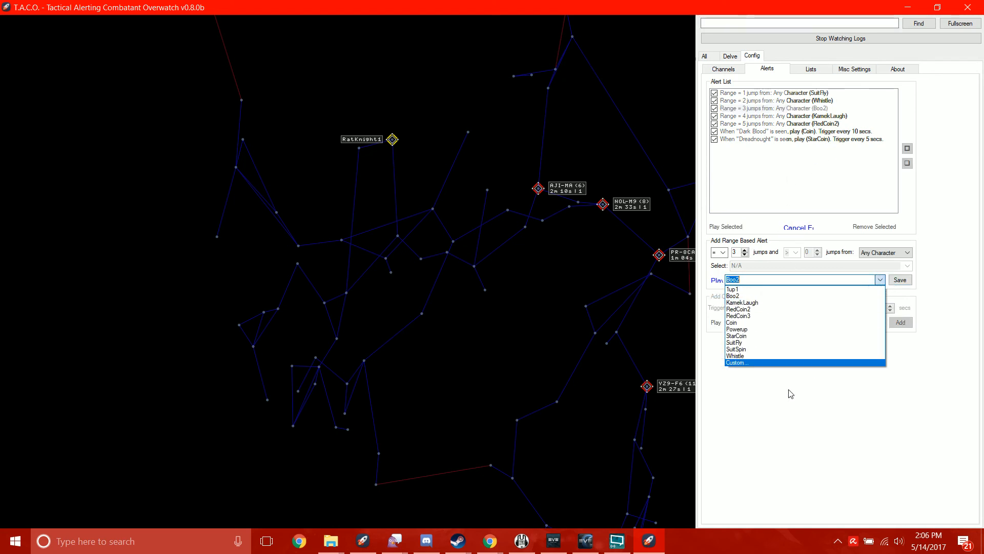
pyautogui.click(807, 364)
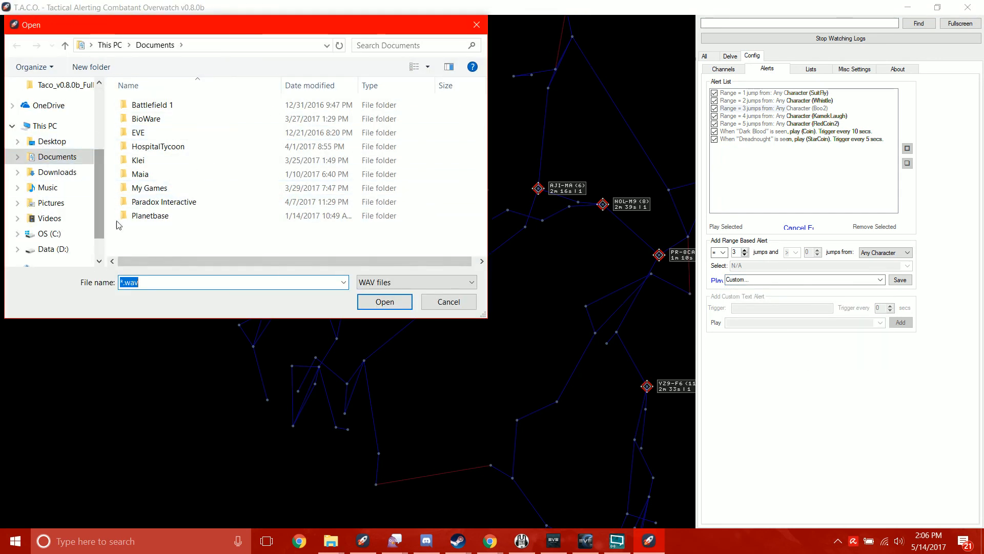
pyautogui.click(483, 22)
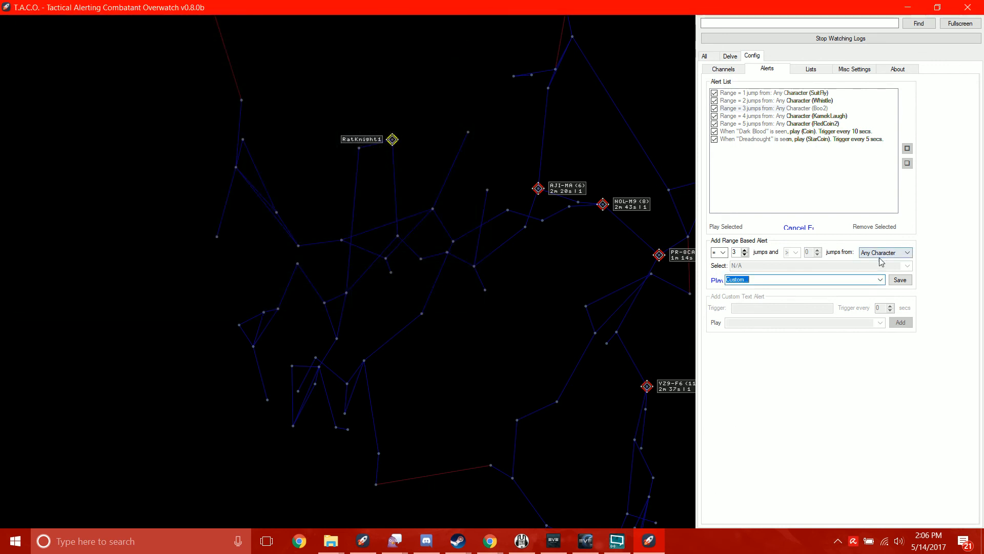
pyautogui.click(880, 280)
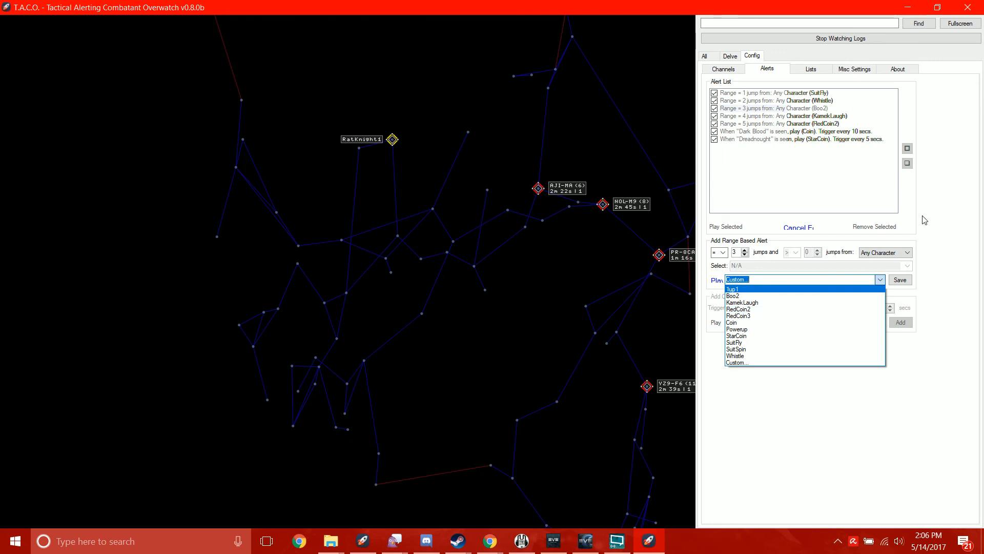
pyautogui.click(798, 227)
pyautogui.click(798, 227)
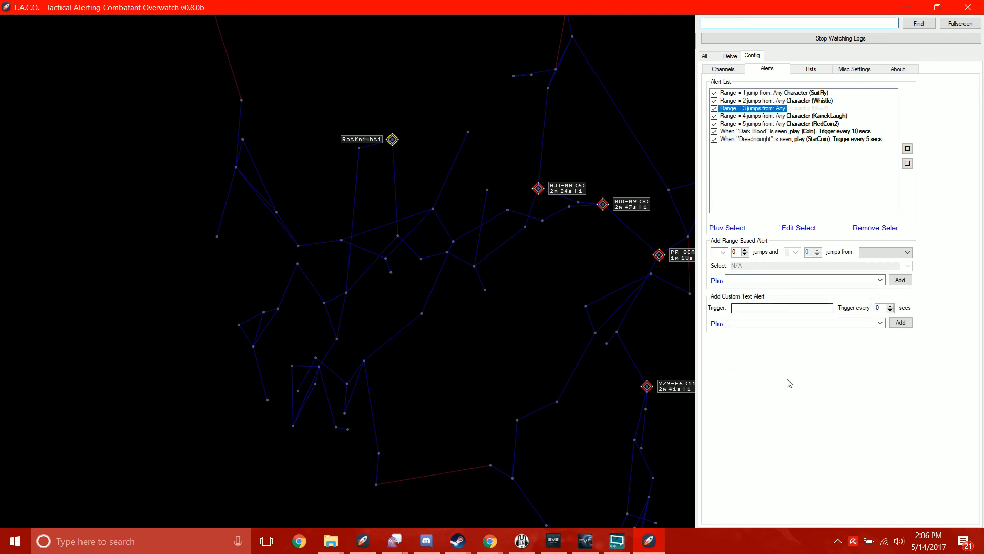
# - Look over the map's reported systems and open the About information with the controls and hotkeys
pyautogui.click(814, 125)
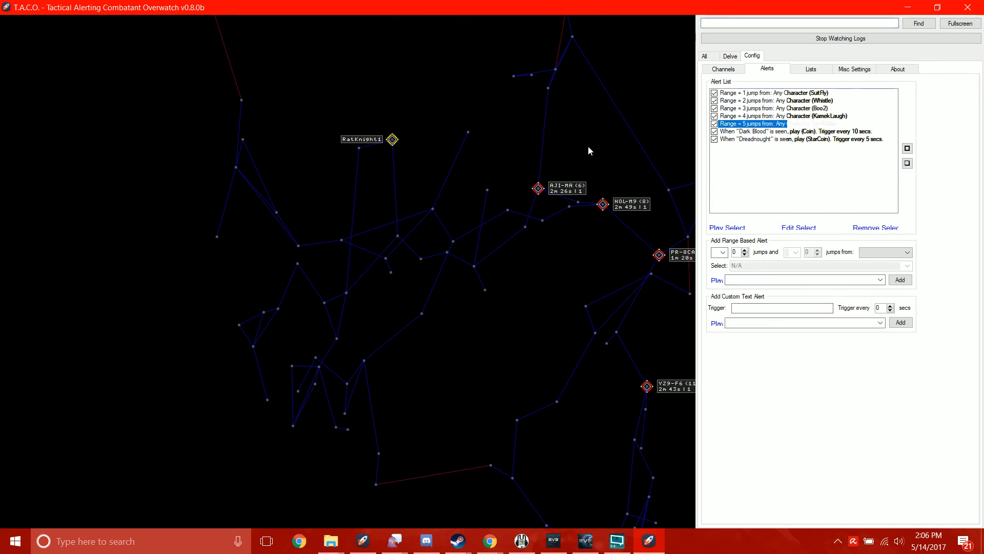
pyautogui.moveTo(539, 312); pyautogui.dragTo(350, 310)
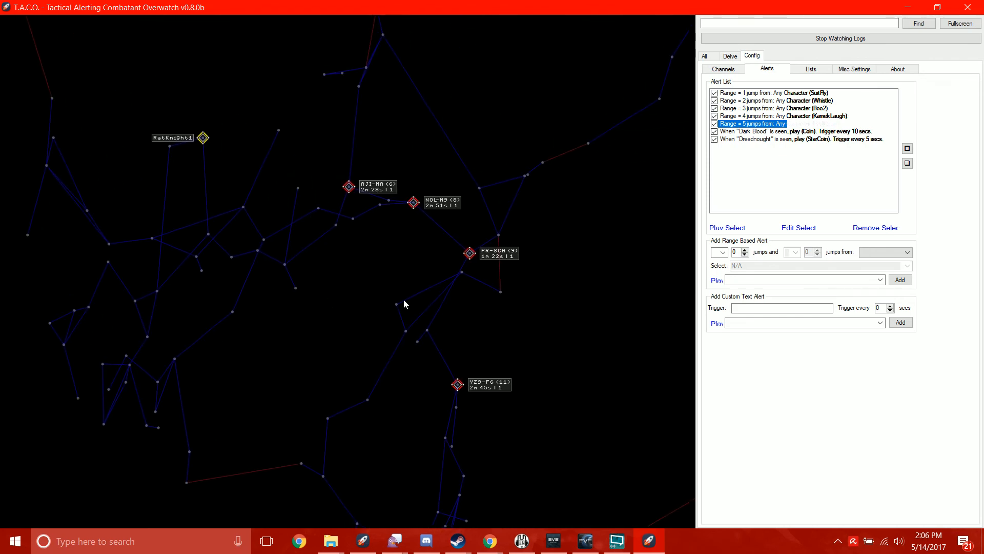
pyautogui.click(900, 69)
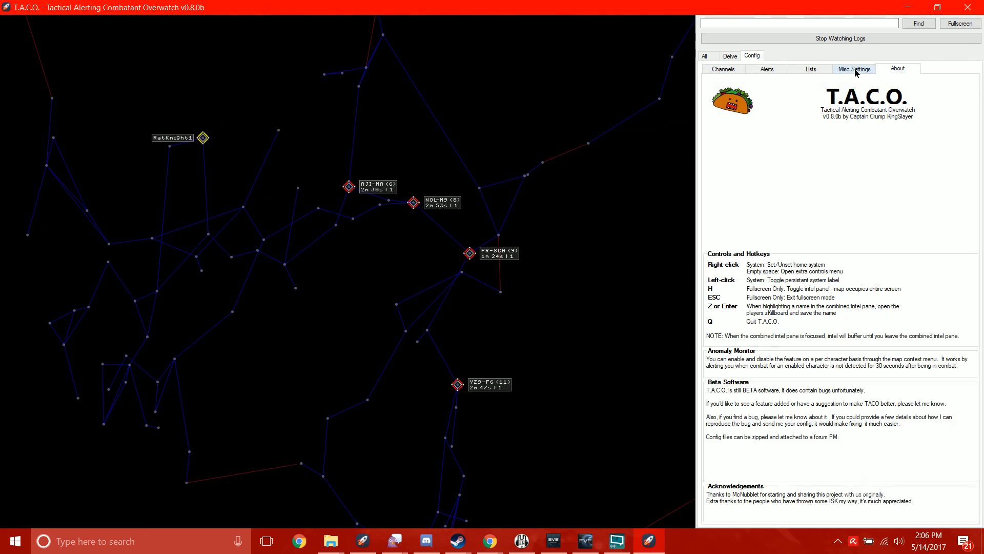
# - Review every configuration section once more: misc settings, monitored channels, alerts, ignore lists and the About information
pyautogui.click(861, 71)
pyautogui.click(884, 71)
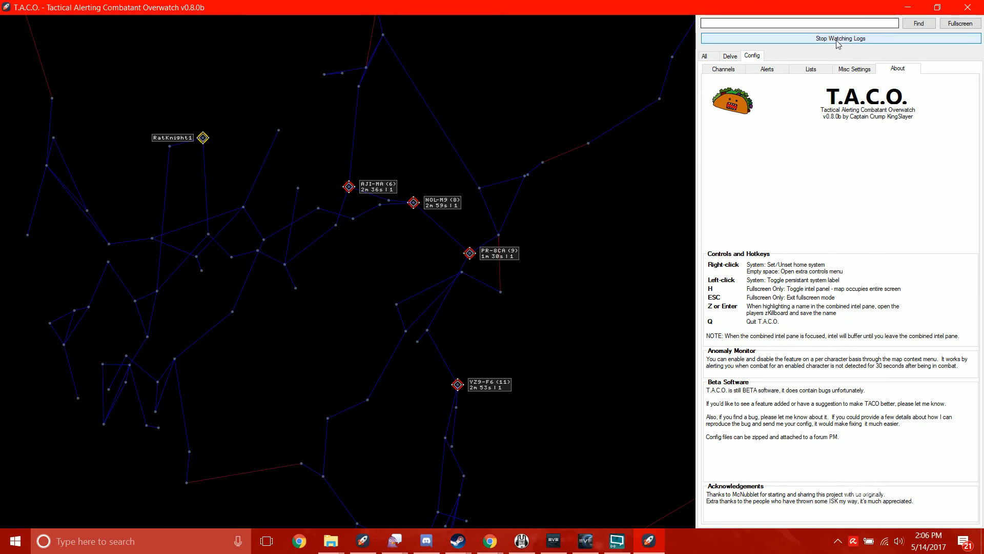
pyautogui.click(855, 71)
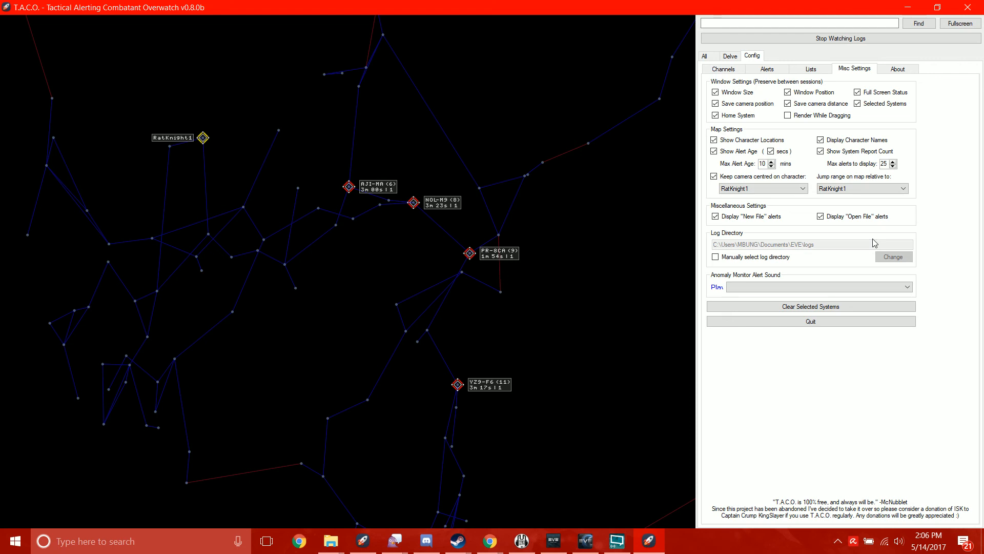
pyautogui.click(742, 70)
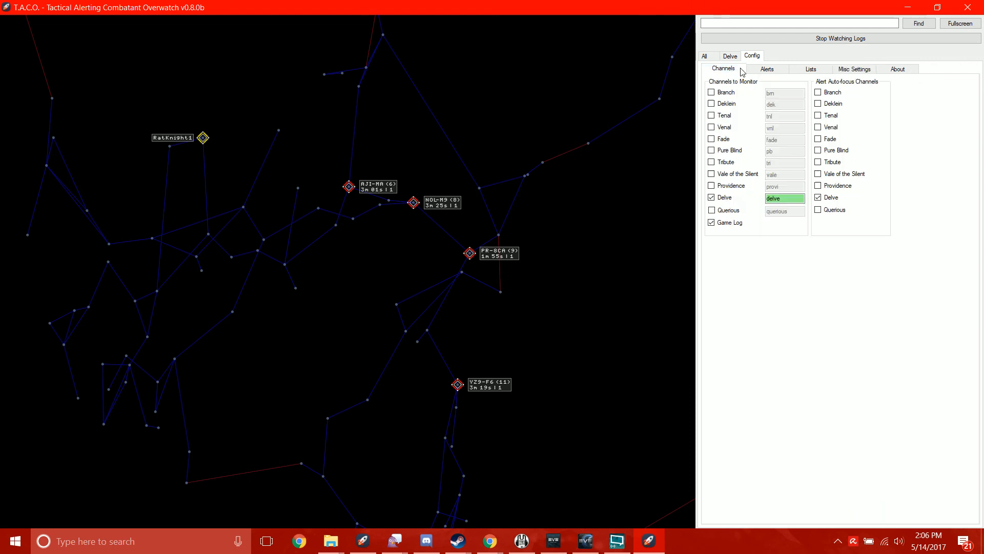
pyautogui.click(767, 71)
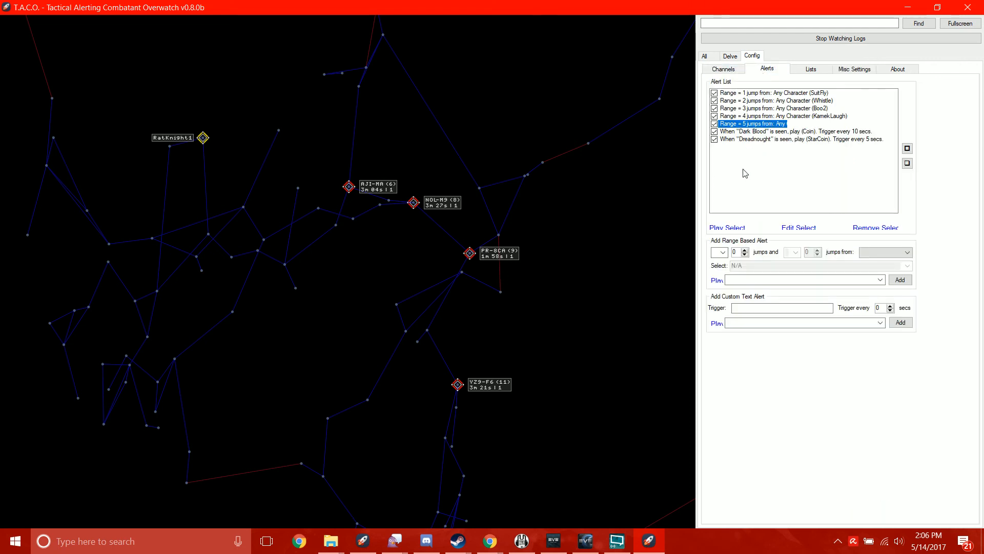
pyautogui.click(803, 72)
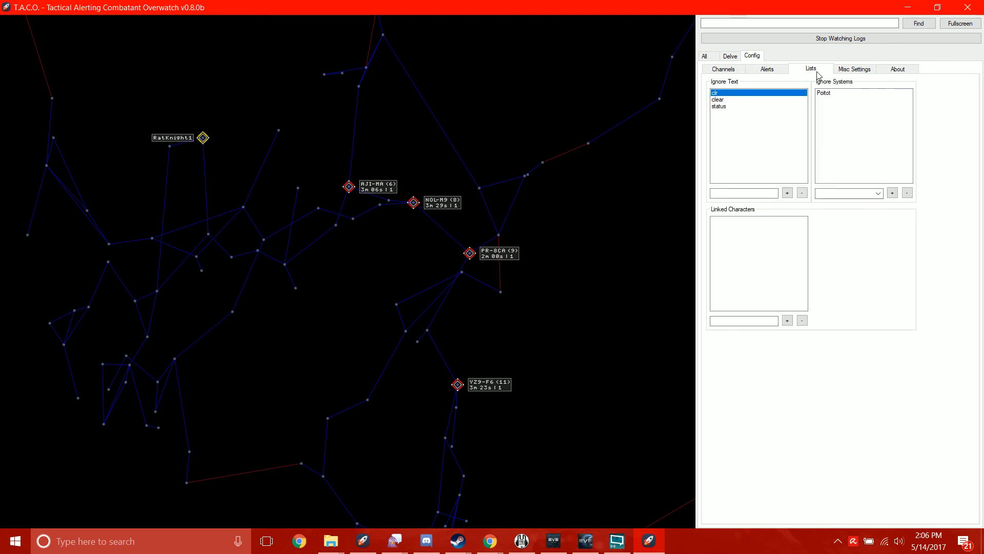
pyautogui.click(865, 71)
pyautogui.click(903, 71)
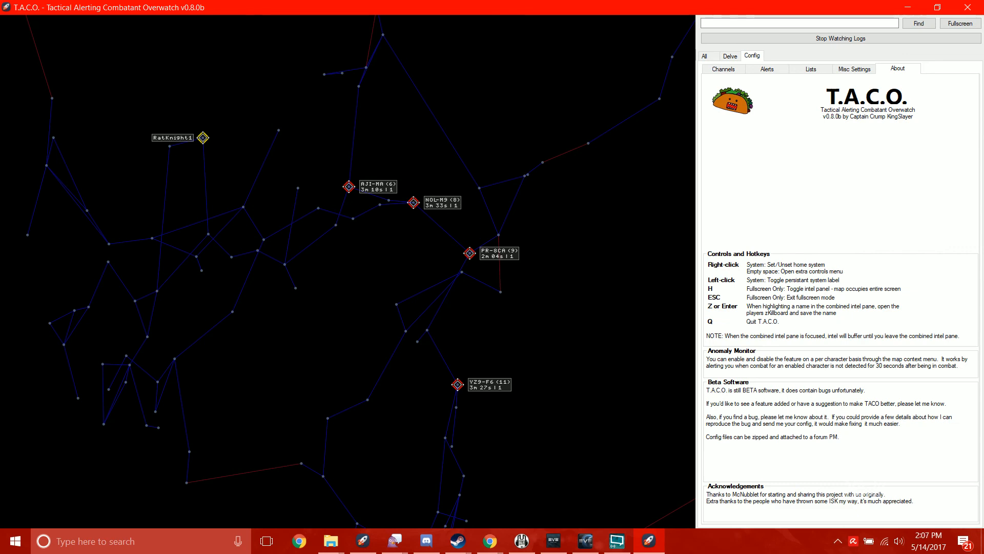
pyautogui.hotkey('alt', 'Tab')
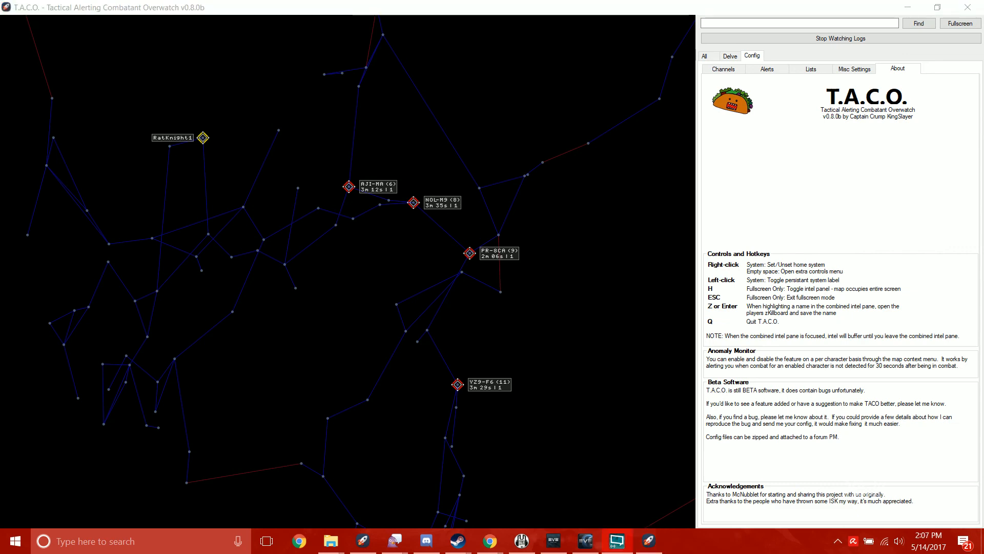